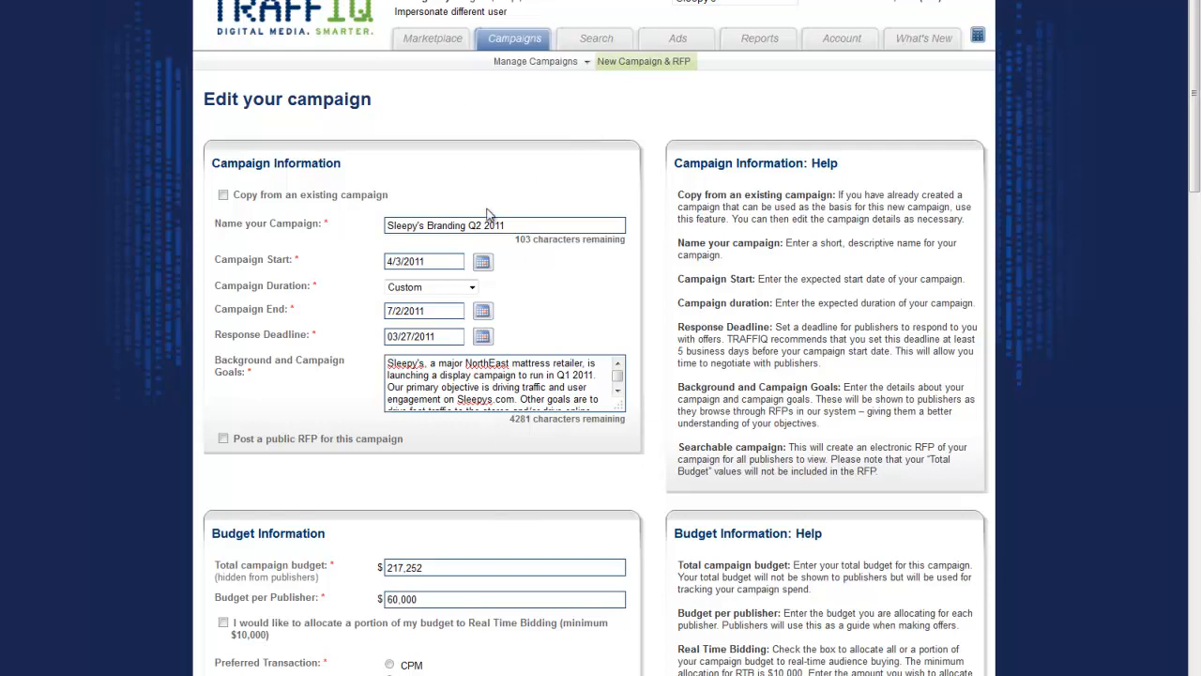
Look through the existing campaigns available for copying, leaving the copy option turned off.
left_click(223, 196)
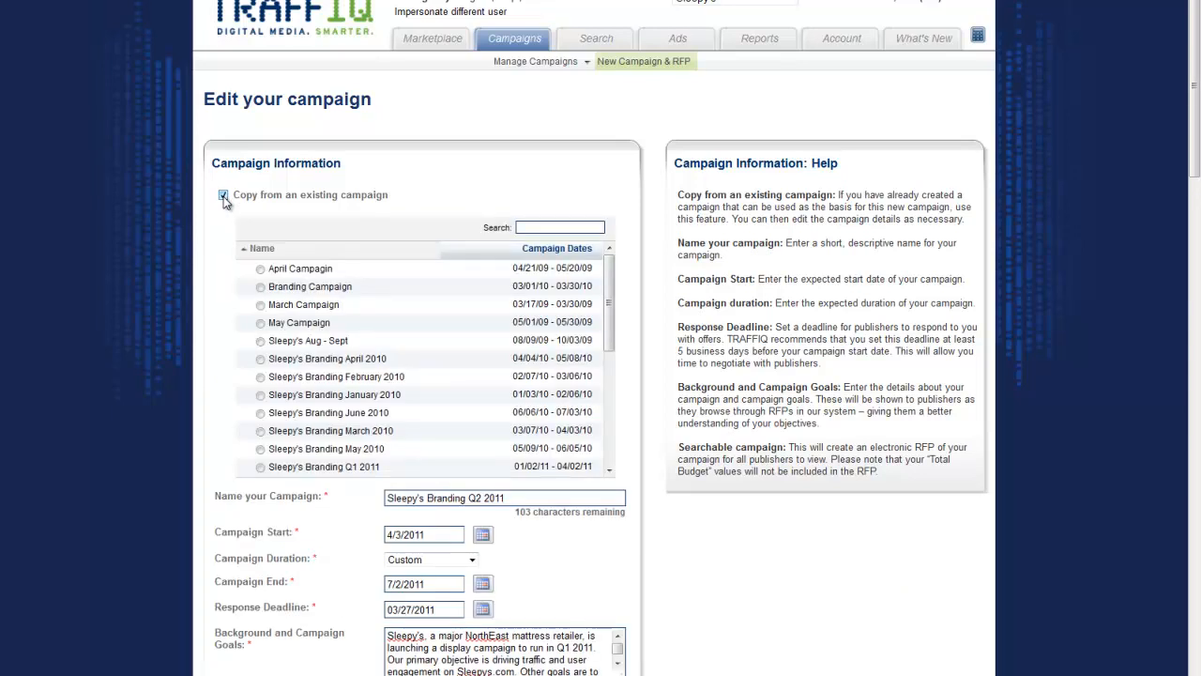
left_click_drag(608, 287, 610, 258)
left_click(223, 197)
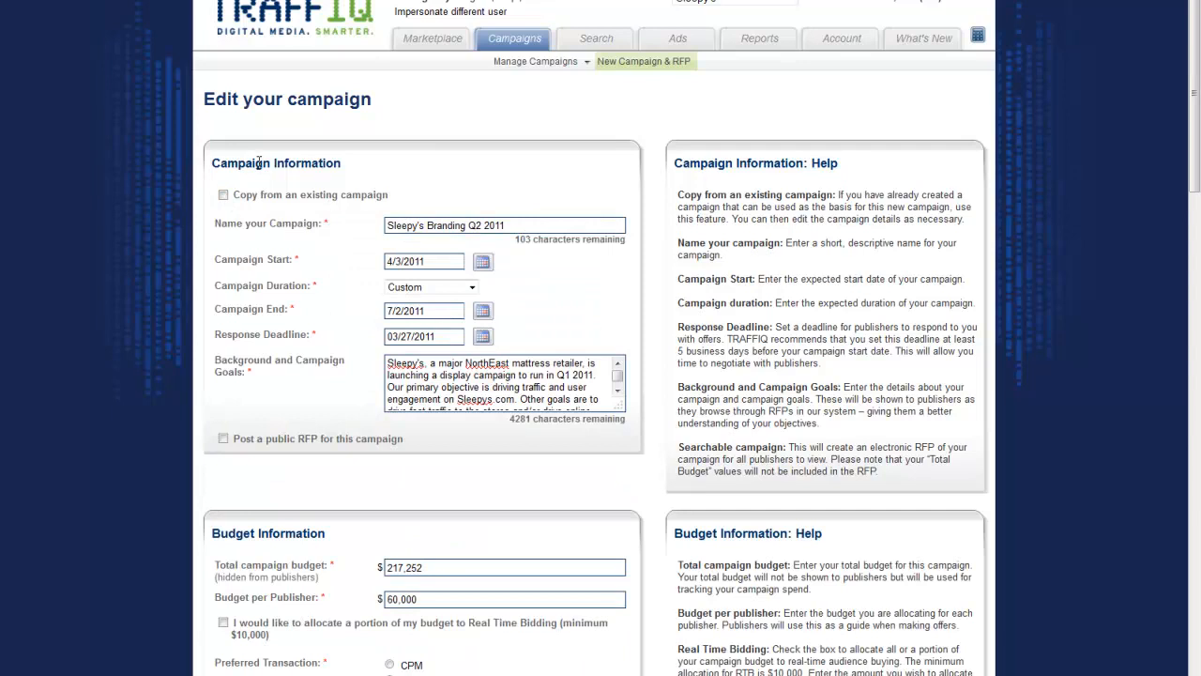
Review the campaign's name, start date, duration choices, end date, response deadline, and background and goals text.
left_click_drag(502, 225, 381, 229)
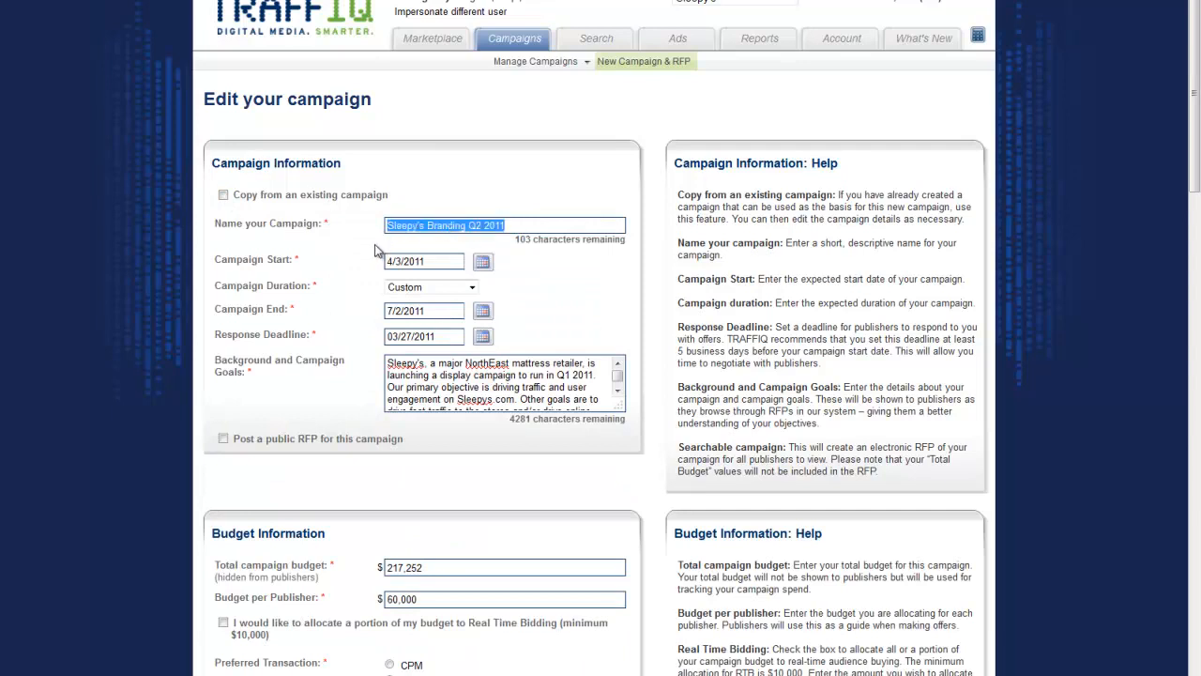
double_click(448, 263)
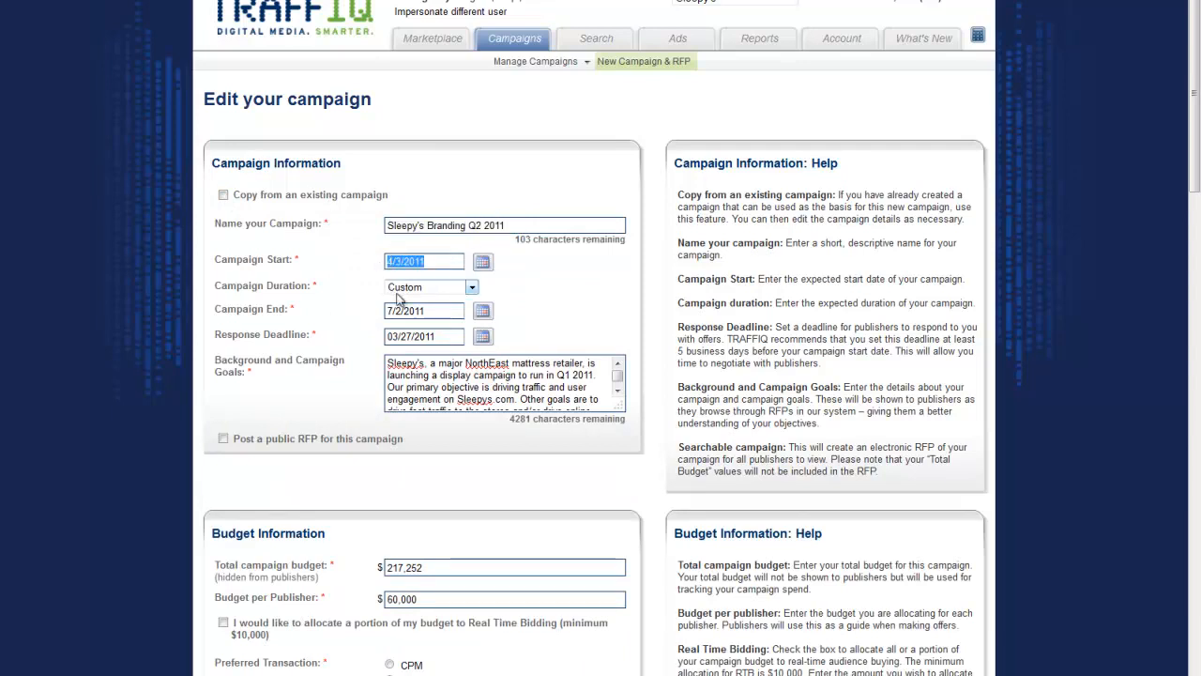
left_click(472, 288)
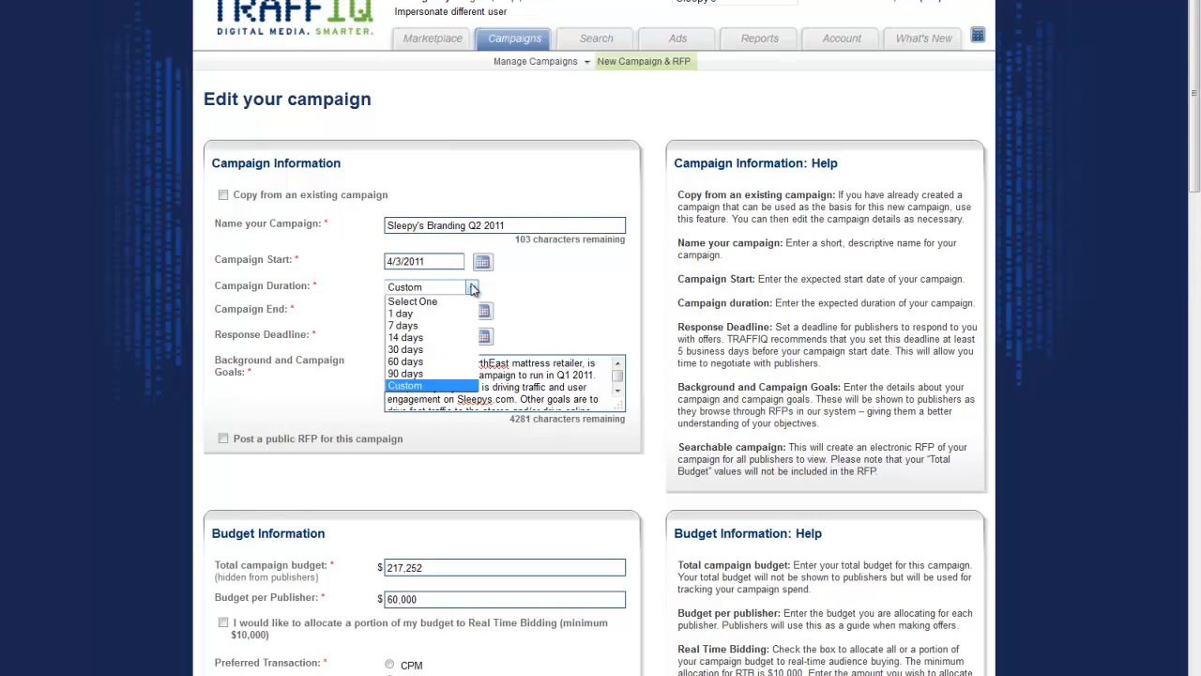
left_click(548, 300)
left_click_drag(452, 311, 347, 311)
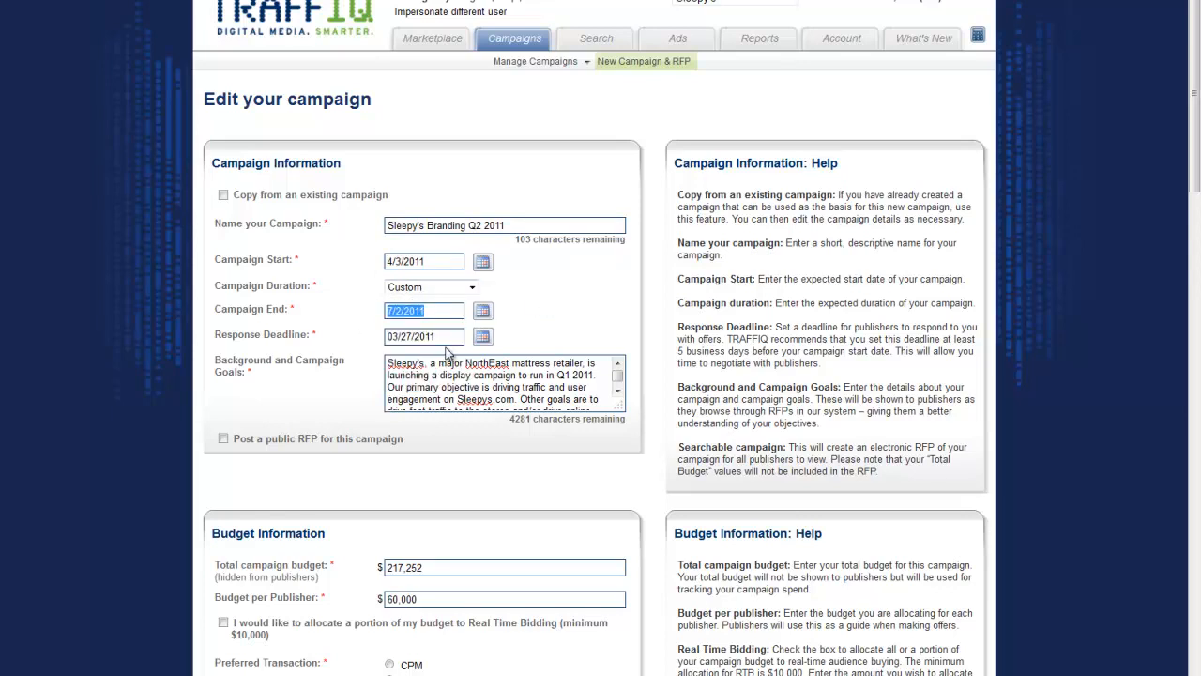
key("Tab")
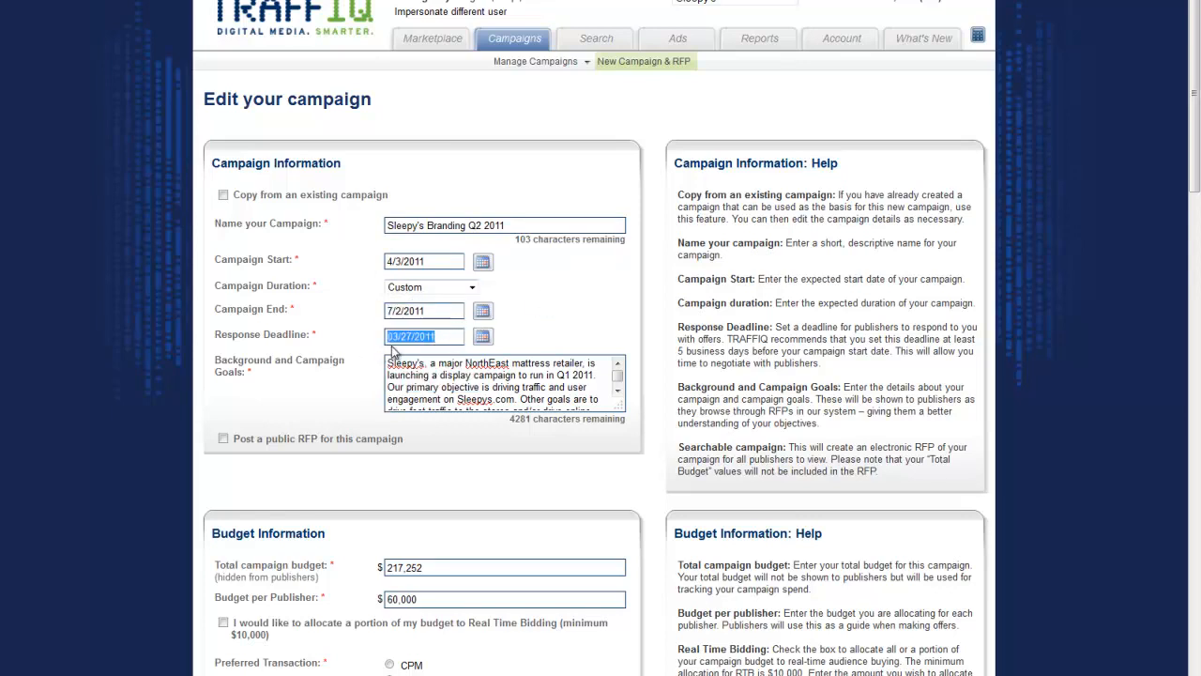
left_click_drag(388, 364, 581, 419)
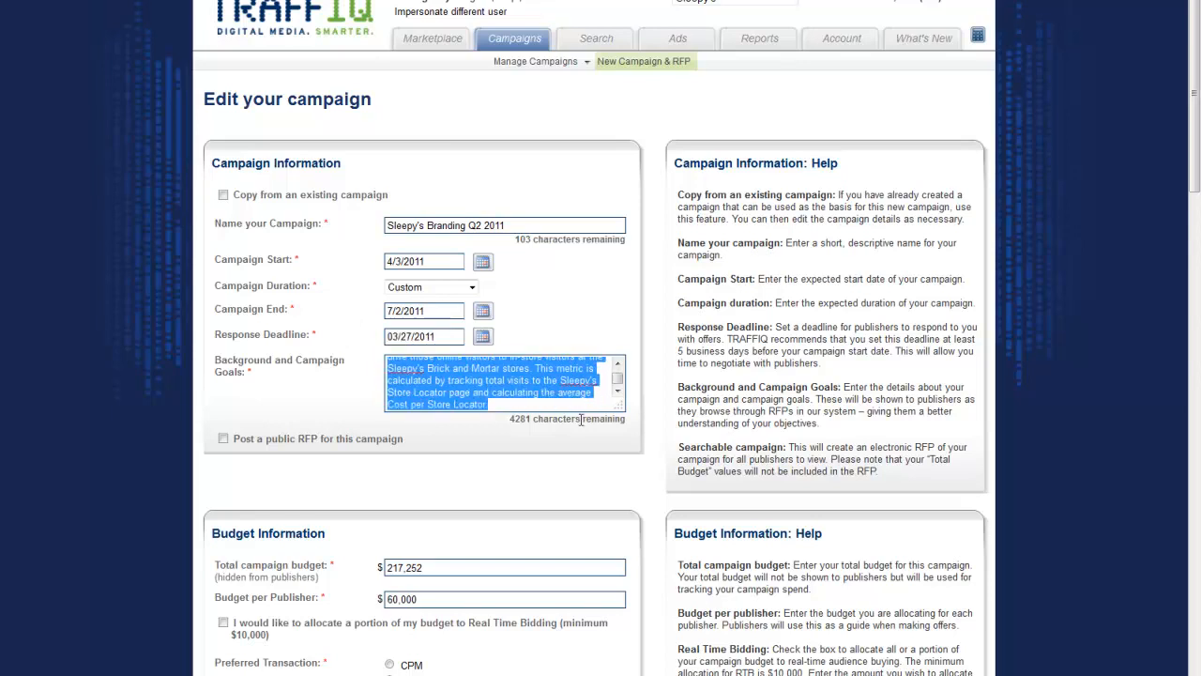
left_click(517, 405)
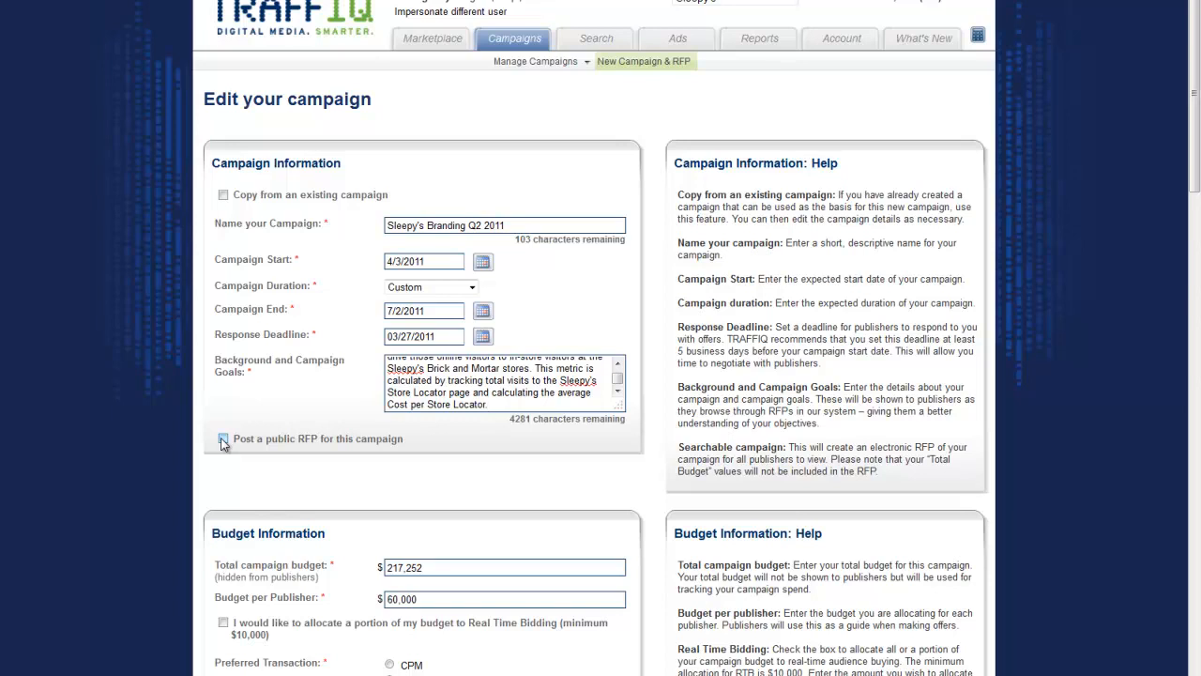
Review the total campaign budget and the budget per publisher in the budget information.
scroll(225, 441, "down", 3)
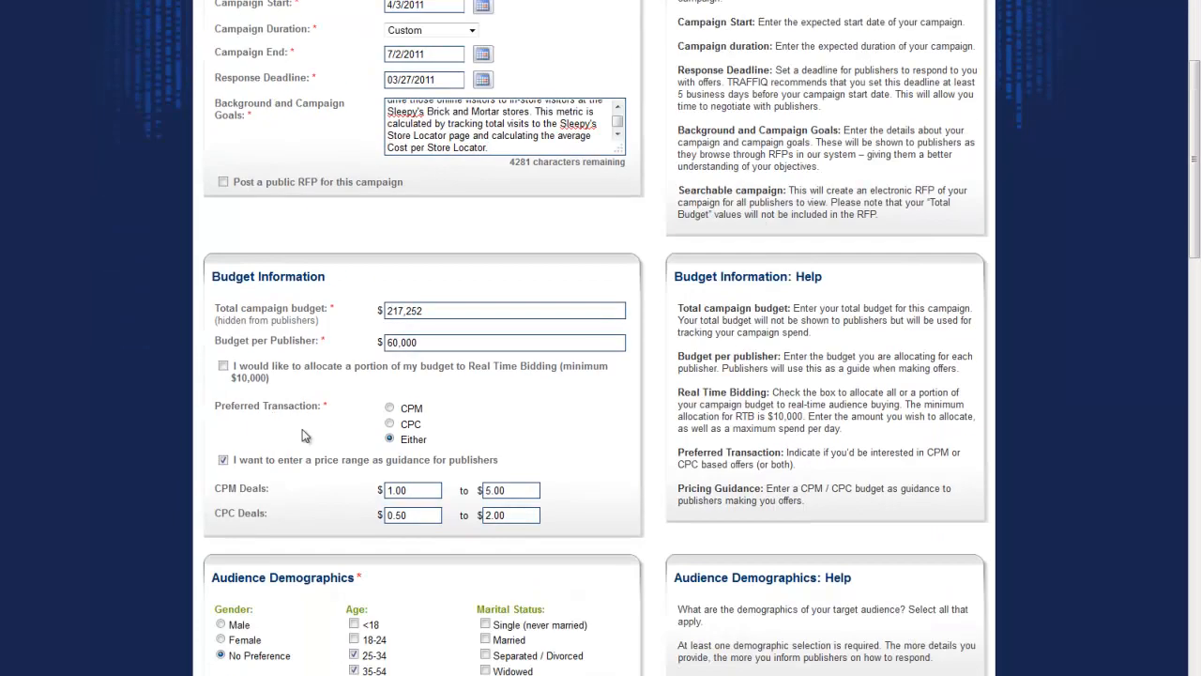
left_click_drag(212, 276, 329, 276)
left_click(339, 280)
left_click_drag(434, 310, 355, 310)
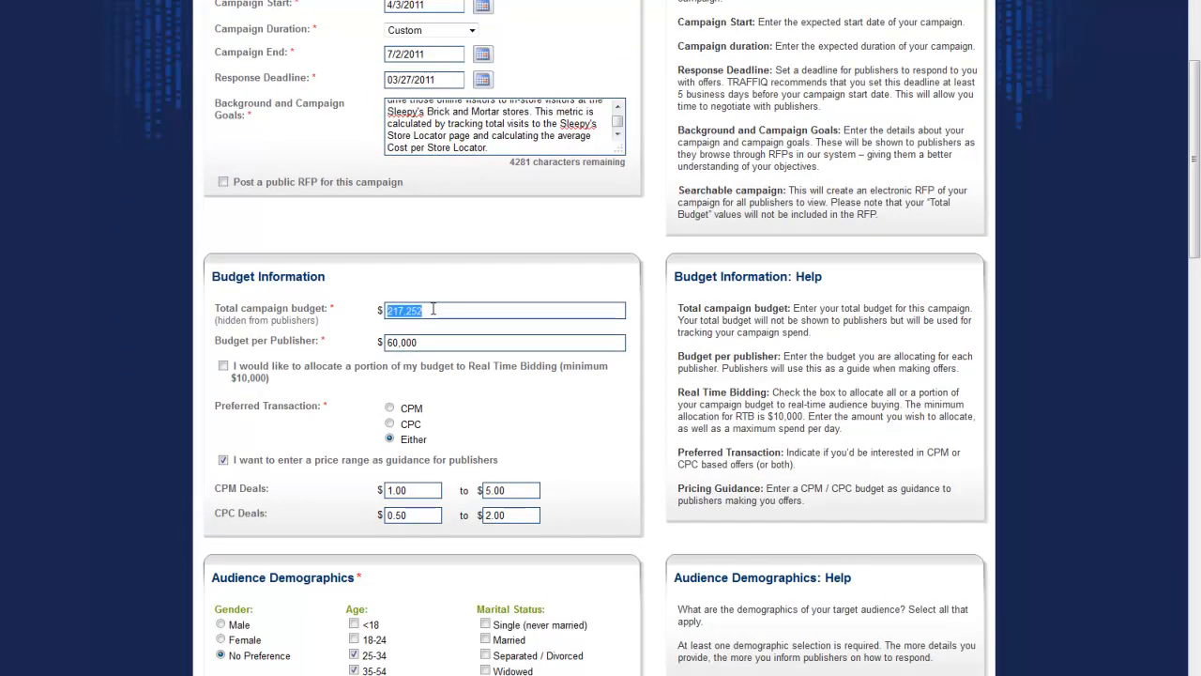
scroll(432, 309, "down", 2)
left_click_drag(429, 200, 385, 214)
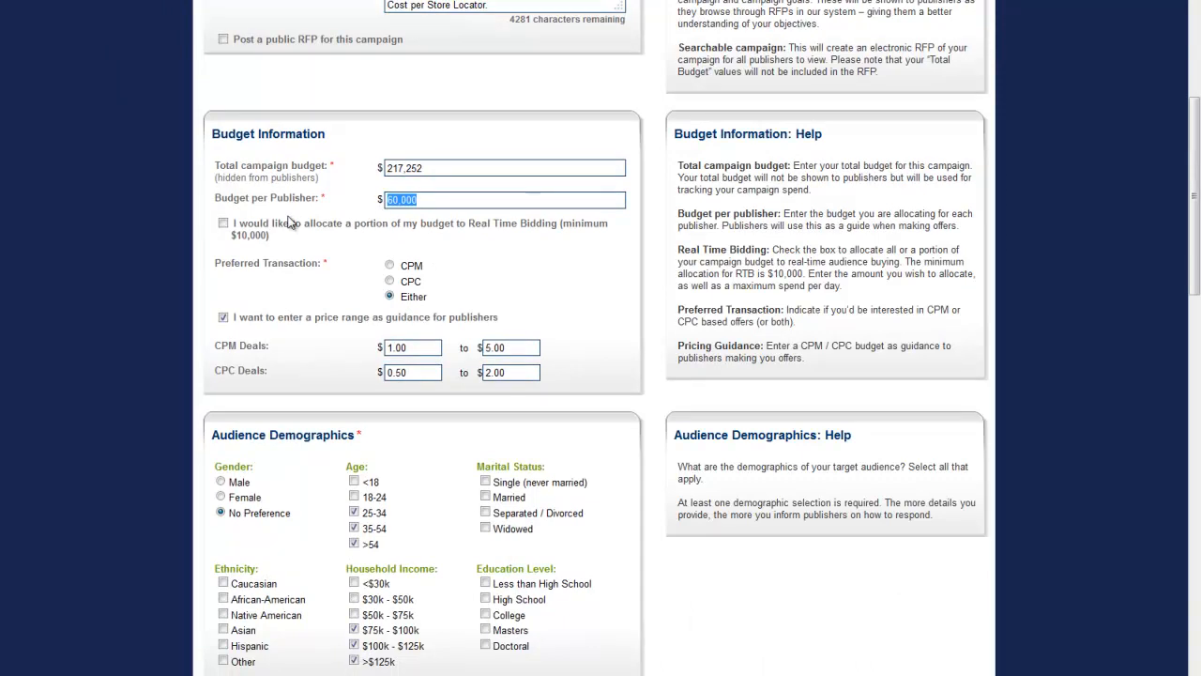
Allocate part of the budget to Real Time Bidding, with an RTB budget of 25,000 and a maximum of 302 per day.
left_click(224, 226)
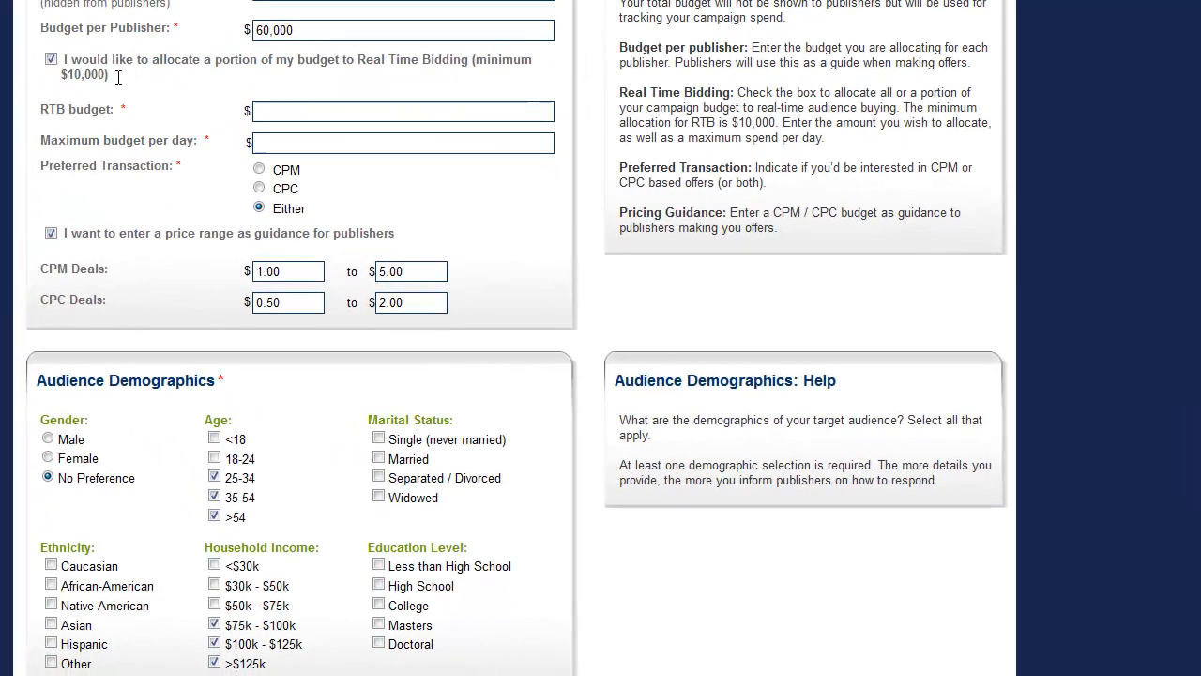
left_click_drag(201, 166, 159, 151)
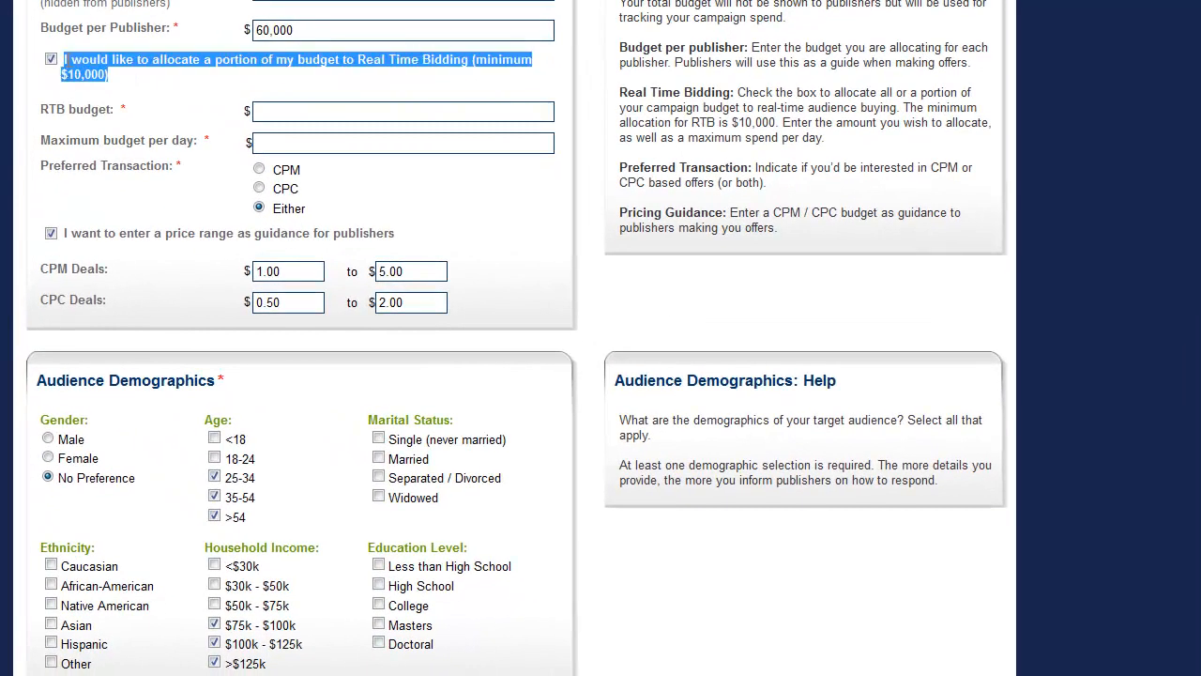
left_click(120, 73)
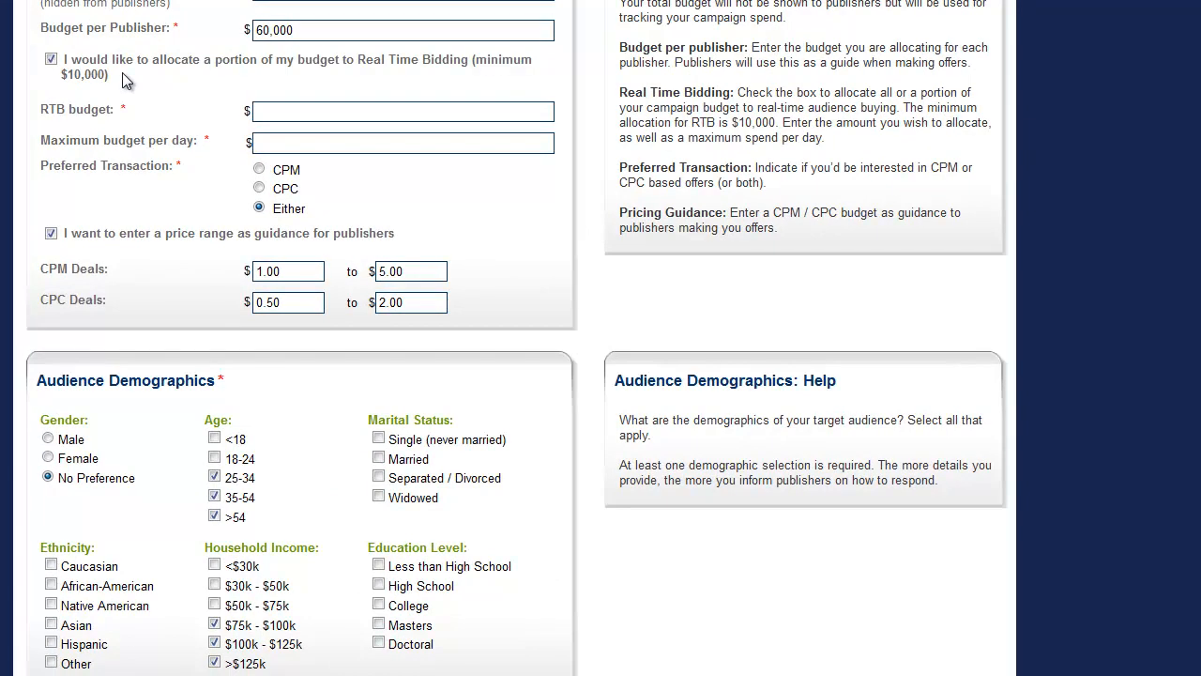
left_click(275, 111)
type("25000")
key("Tab")
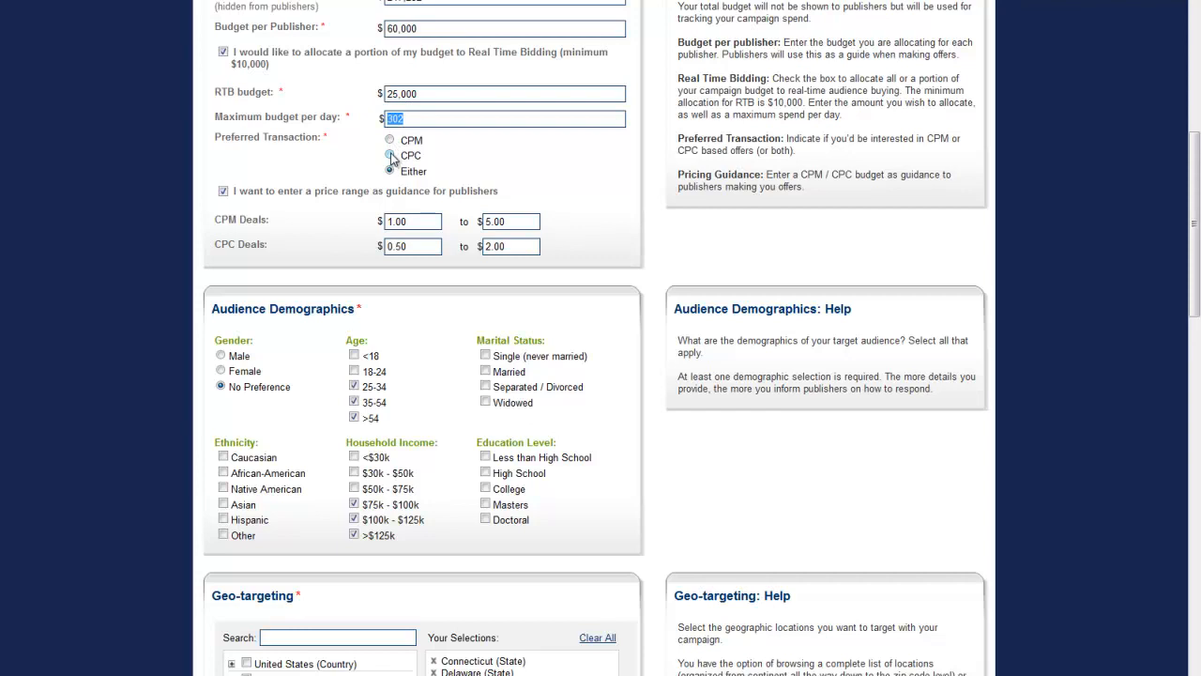
Review the preferred transaction choice and the CPM and CPC price ranges given as guidance for publishers.
key("Tab")
key("Tab")
key("Tab")
key("Tab")
key("Tab")
key("shift+Tab")
left_click(577, 182)
Review the audience demographics selections for gender, age, marital status, ethnicity, household income and education.
scroll(620, 216, "down", 3)
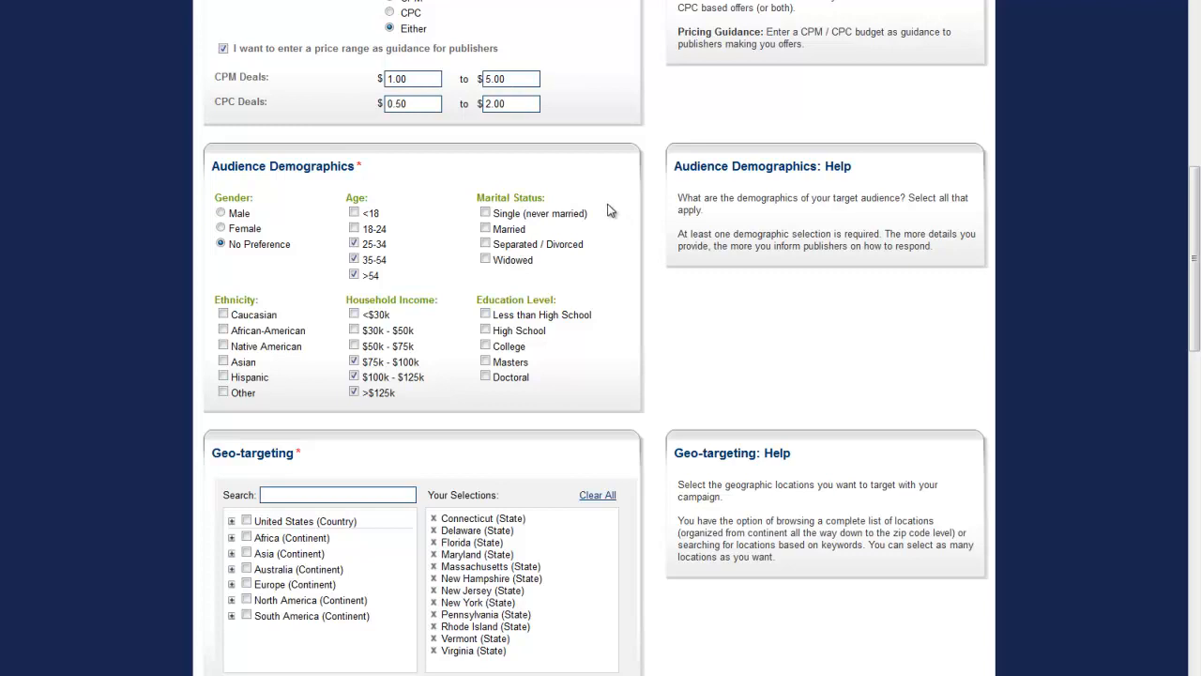
scroll(610, 211, "down", 2)
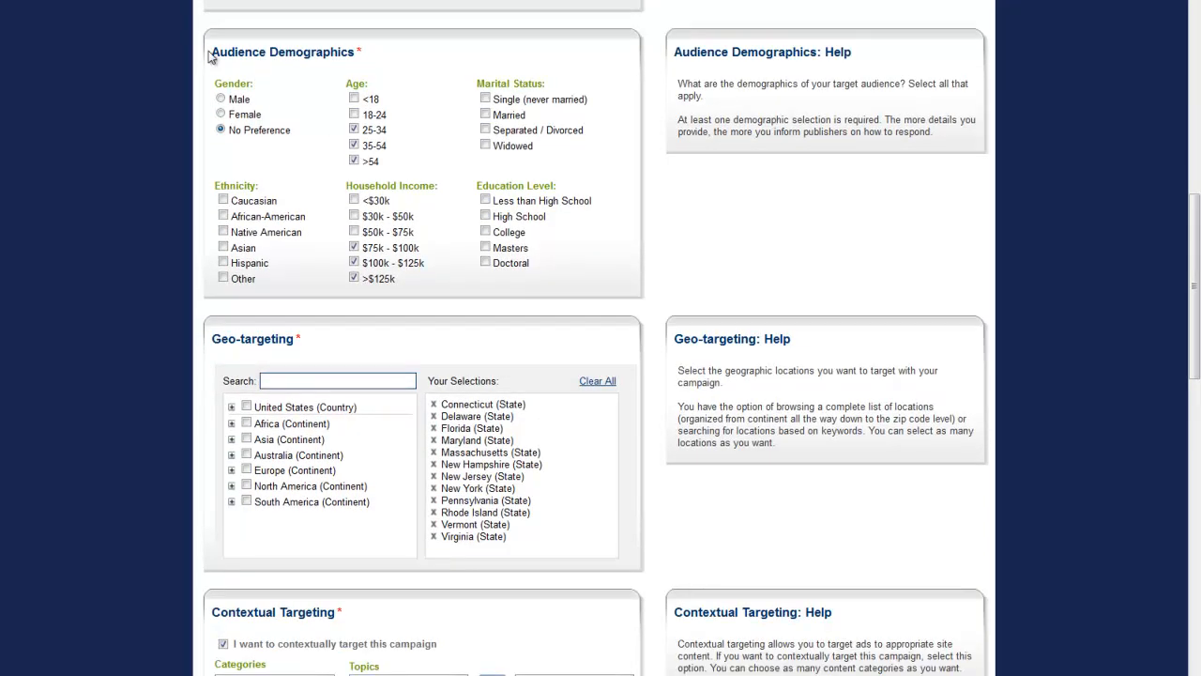
left_click_drag(212, 53, 394, 53)
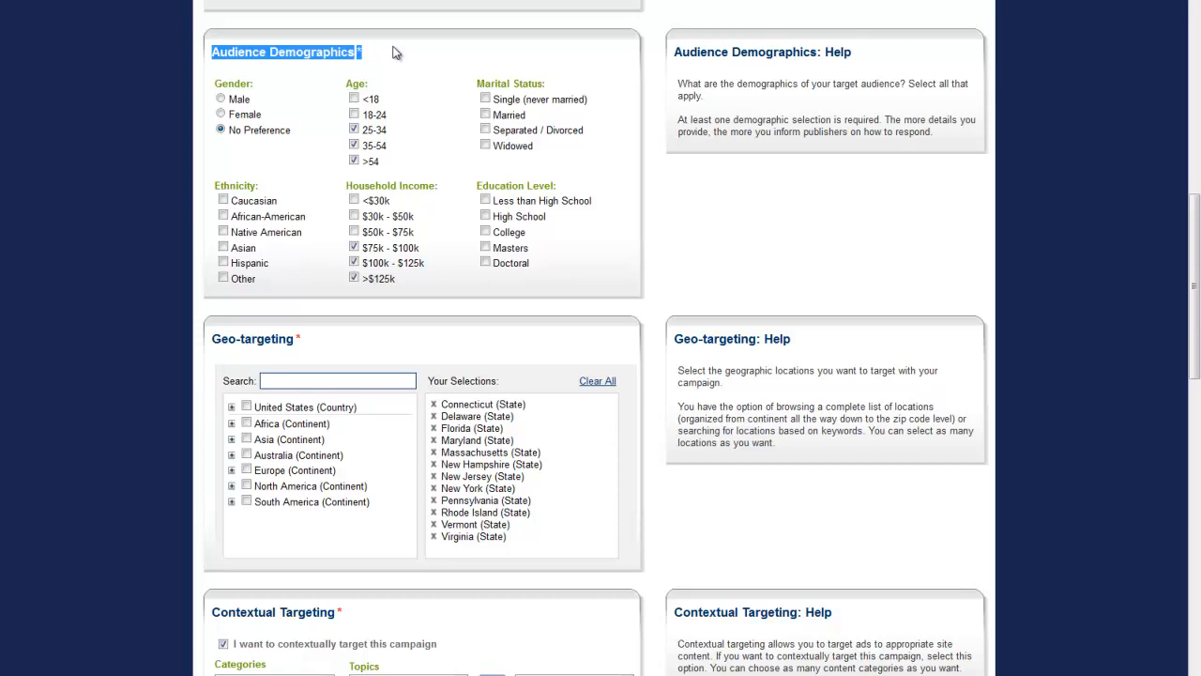
left_click(394, 51)
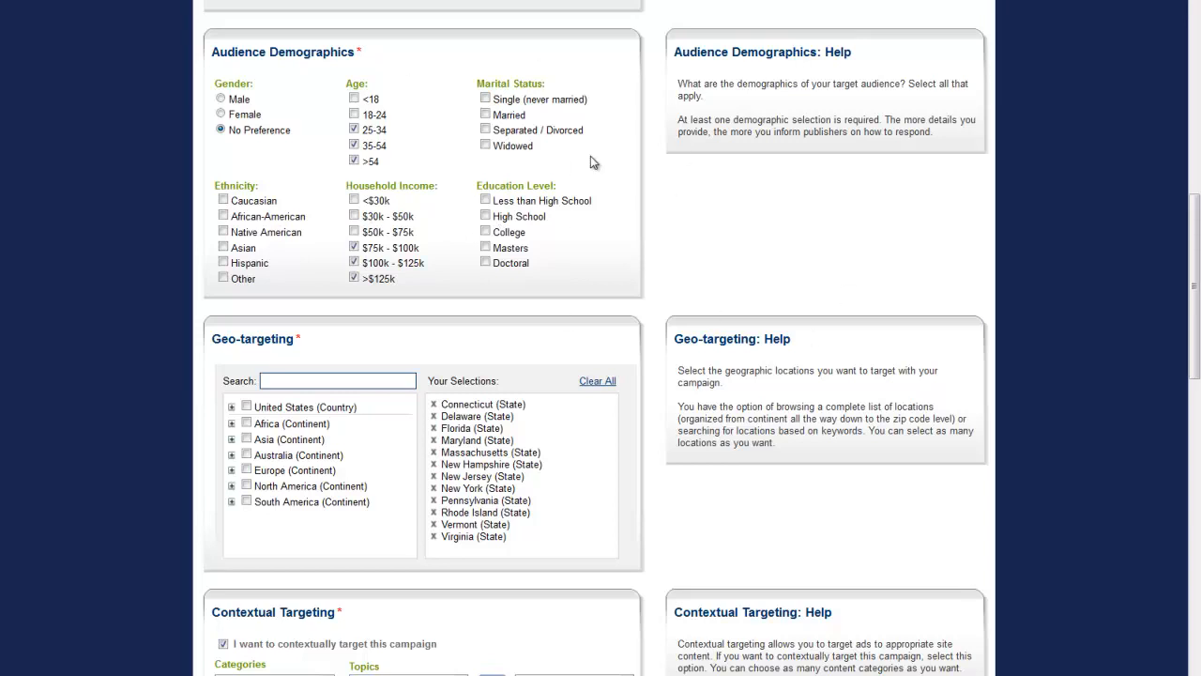
Browse the geo-targeting locations from United States through Alabama and the Atlanta DMA to Acworth's zip codes, then collapse the country.
scroll(590, 162, "down", 4)
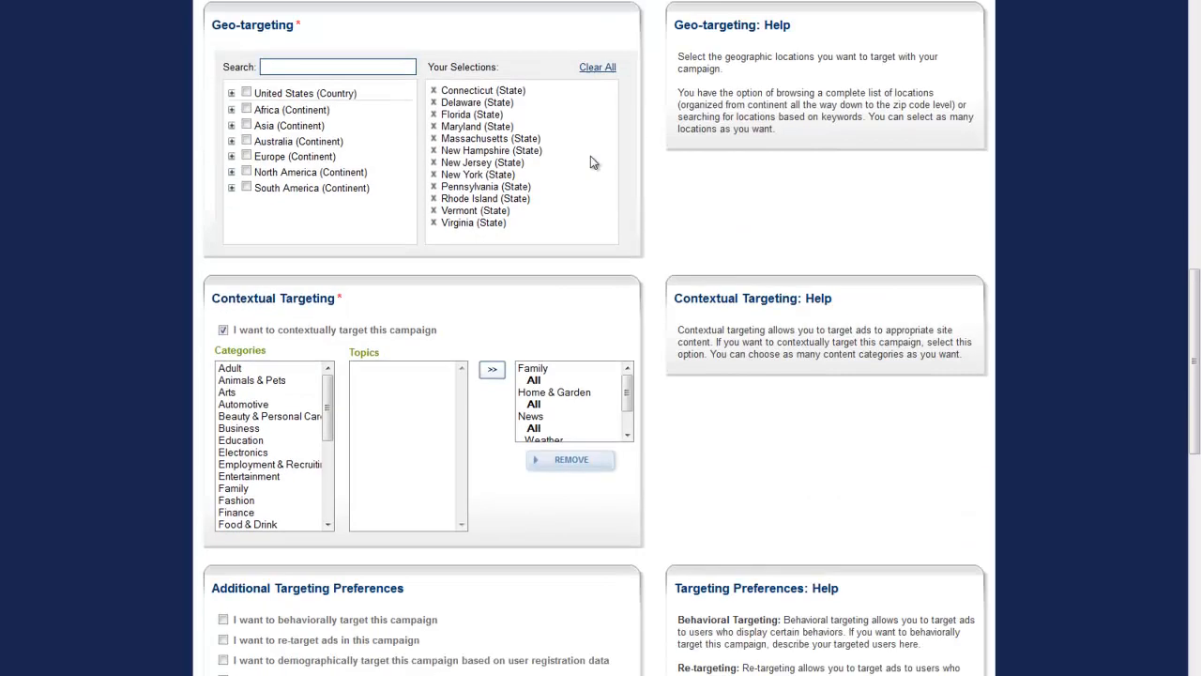
left_click(232, 94)
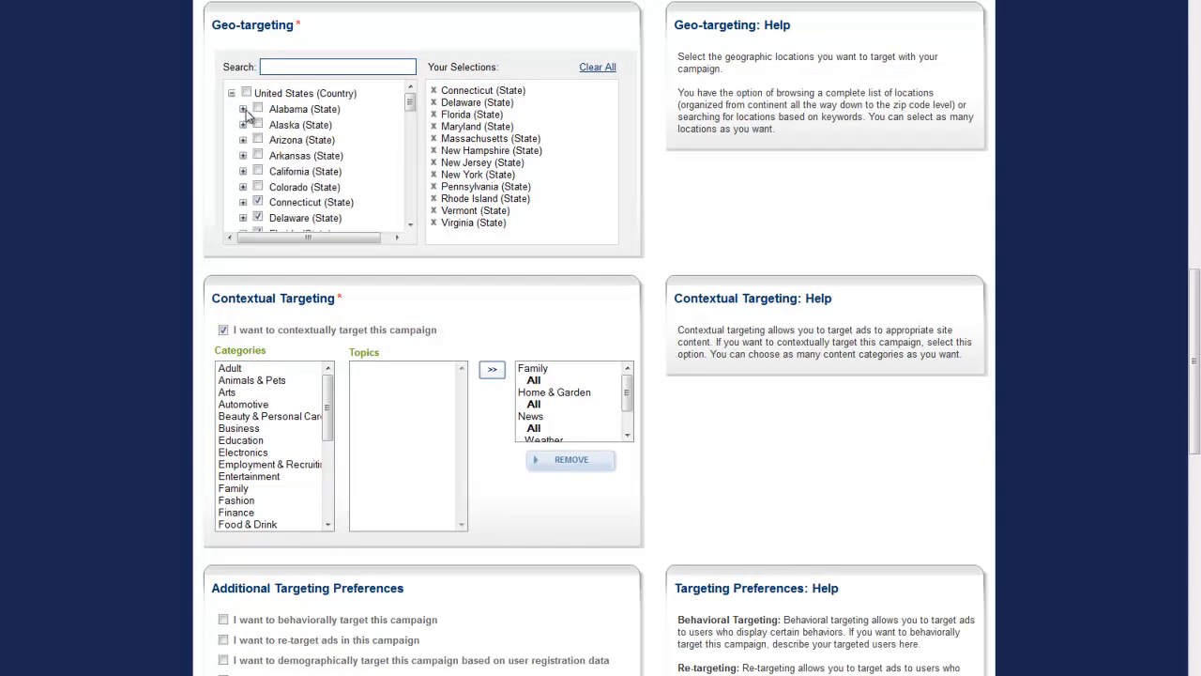
left_click(243, 109)
left_click(254, 125)
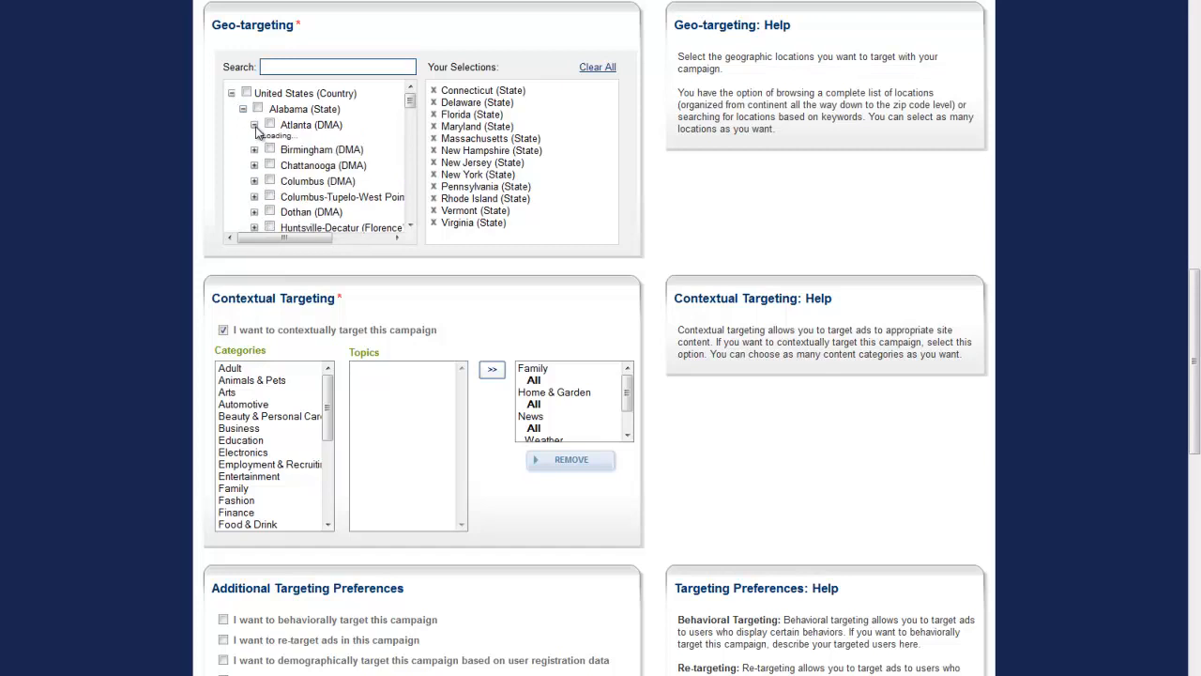
left_click(267, 141)
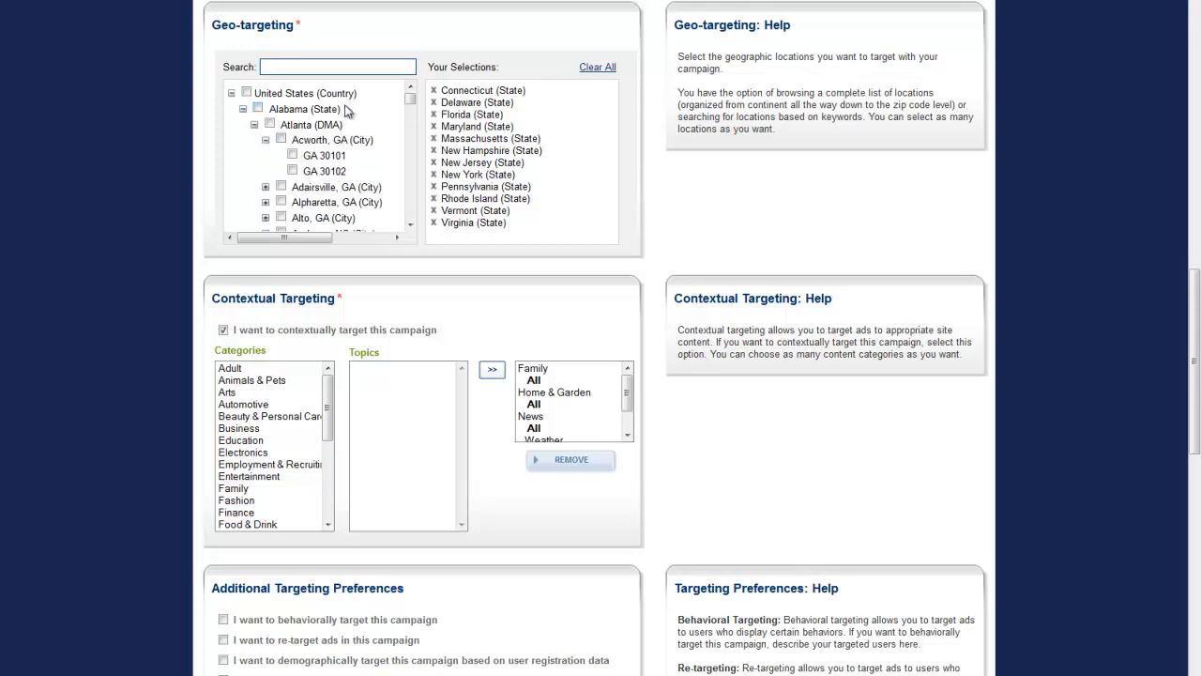
left_click(231, 94)
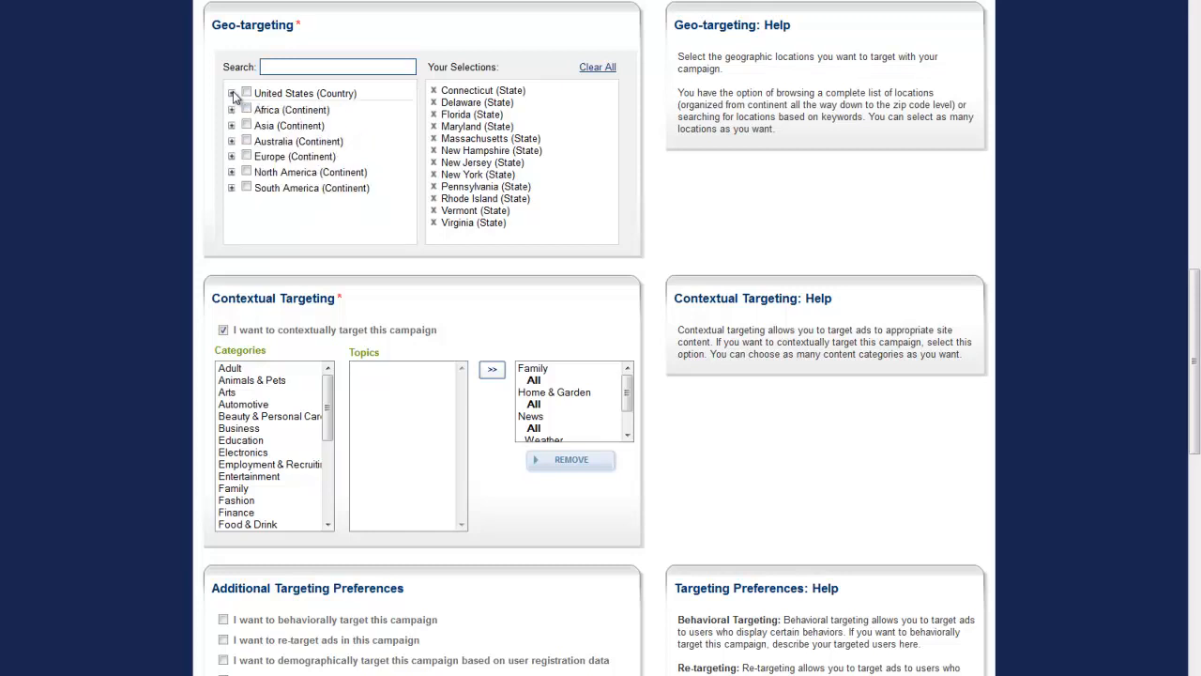
Add the Children's Fashion topic from the Fashion category to the contextual targeting selections.
scroll(445, 251, "down", 3)
scroll(400, 188, "up", 1)
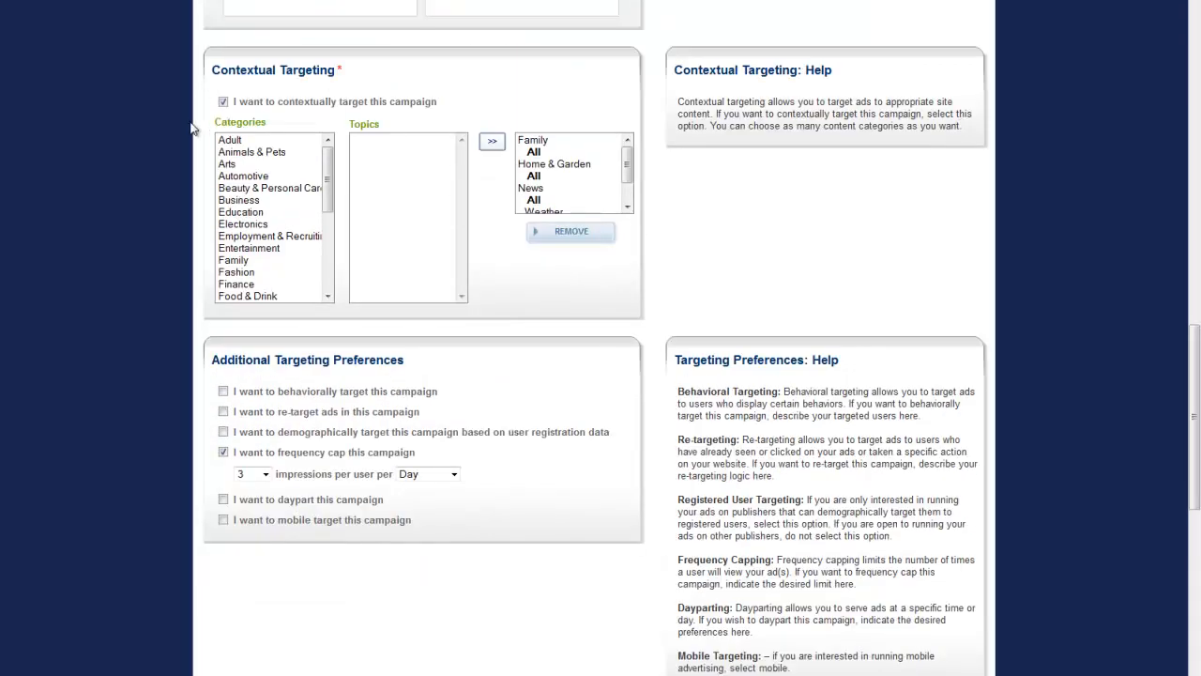
left_click(267, 141)
left_click(270, 163)
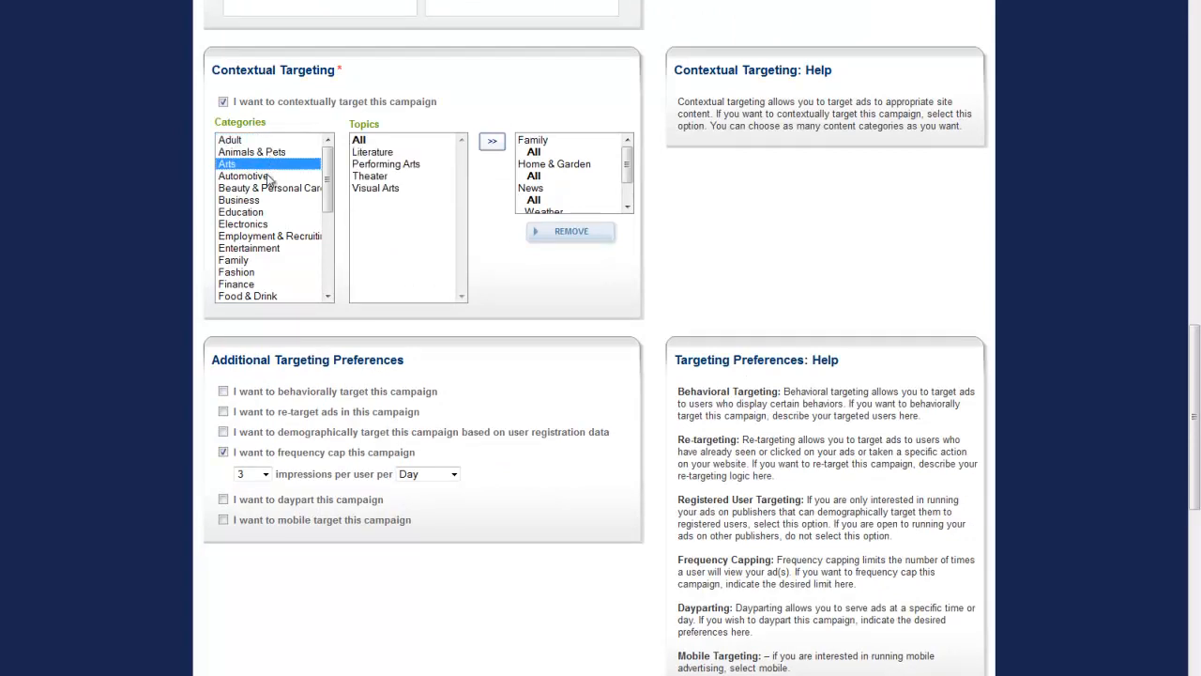
left_click(268, 212)
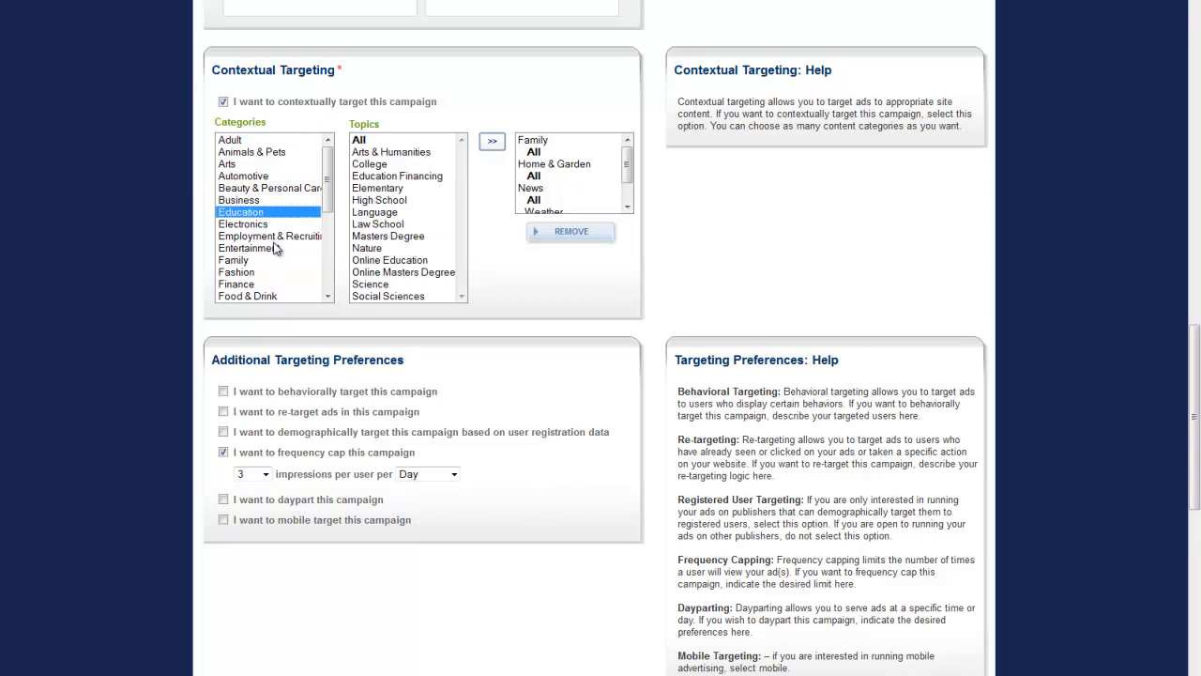
left_click(270, 260)
left_click(271, 272)
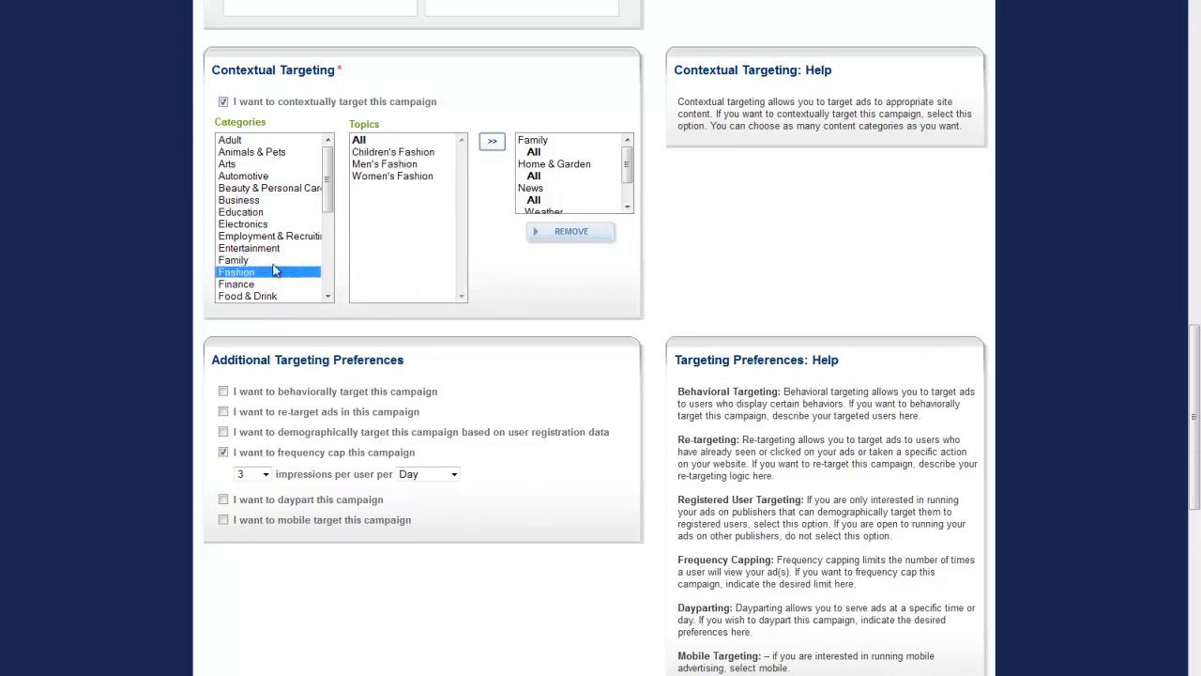
left_click(405, 153)
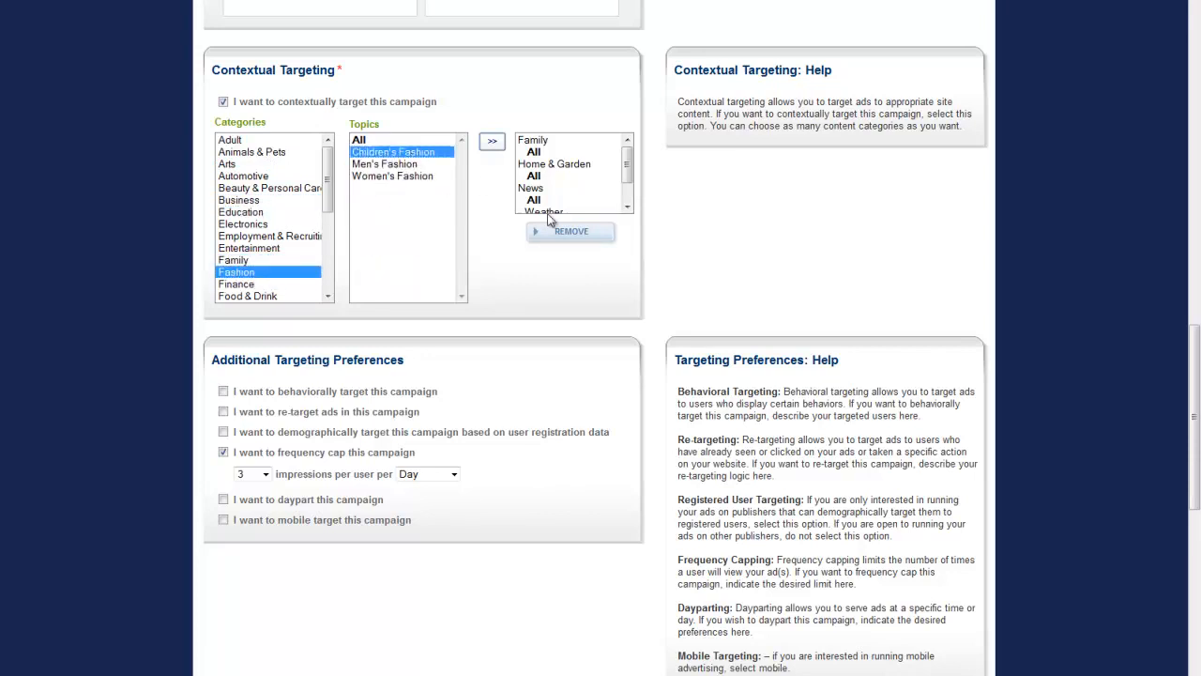
left_click(491, 144)
left_click_drag(629, 156, 631, 200)
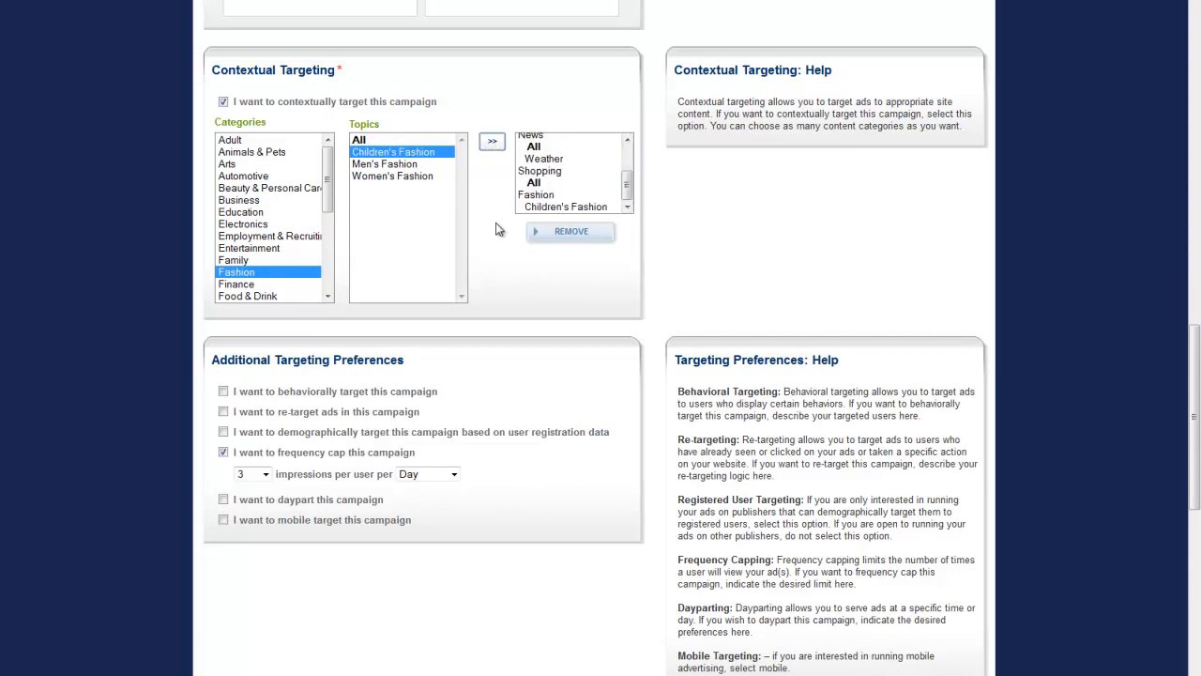
Inspect the description fields for behavioral targeting and re-targeting, leaving both options turned off.
scroll(498, 230, "down", 3)
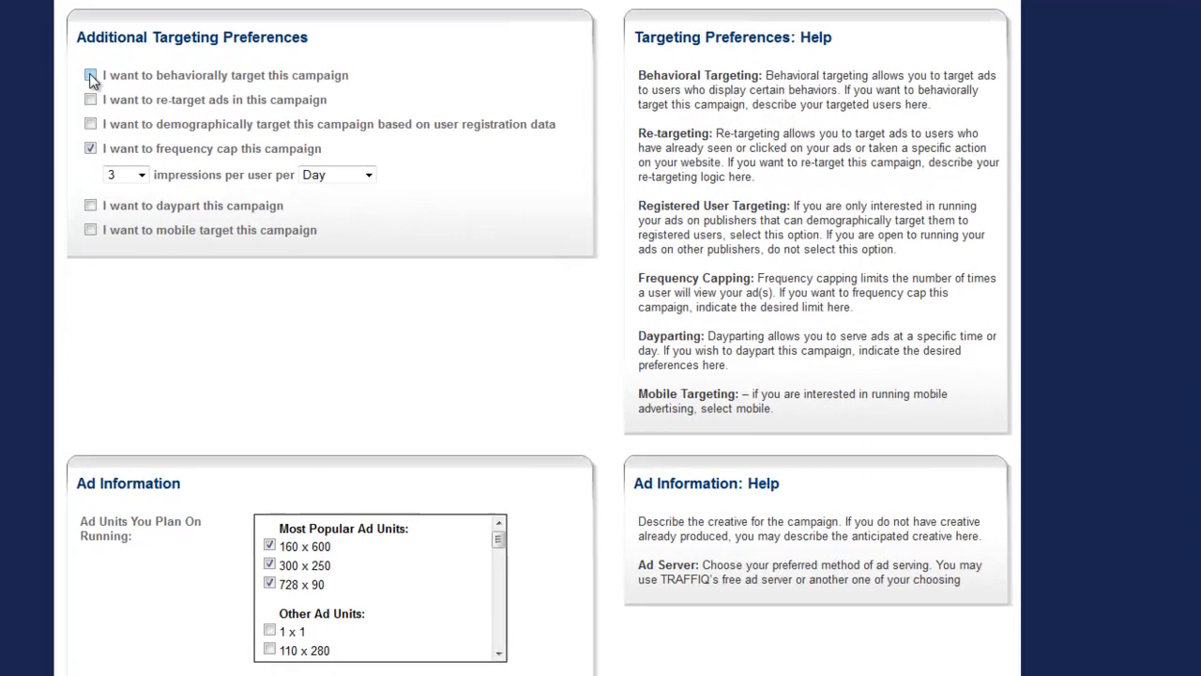
left_click(90, 75)
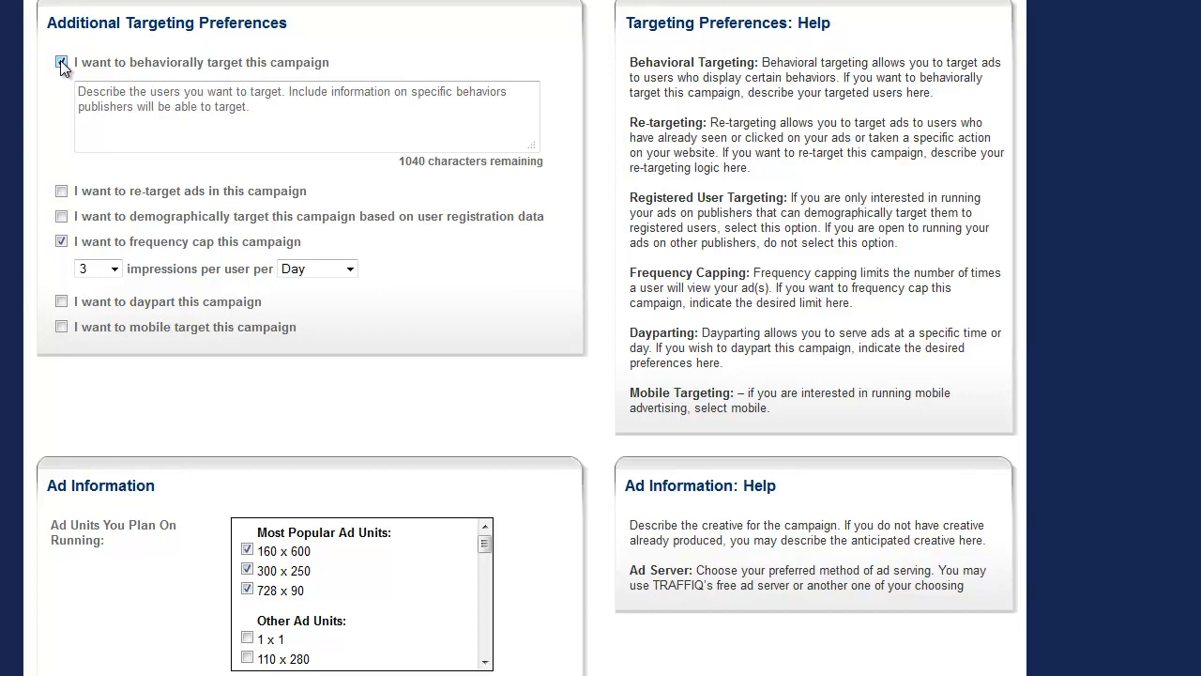
left_click(60, 62)
left_click(60, 87)
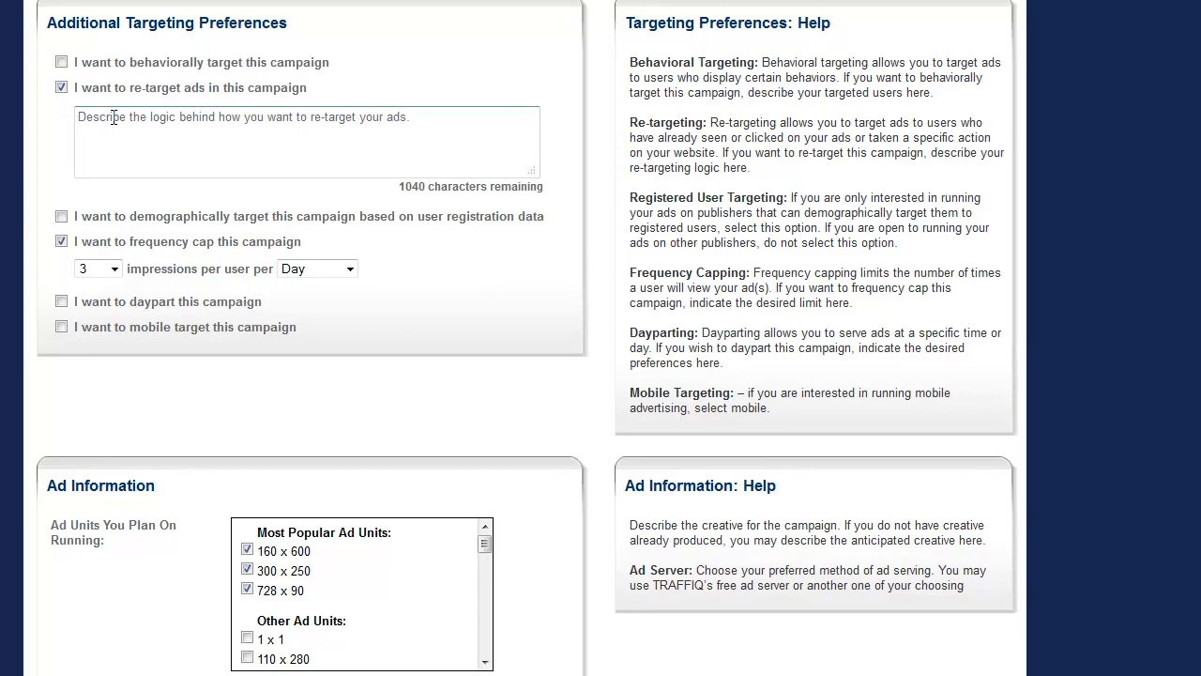
left_click(61, 88)
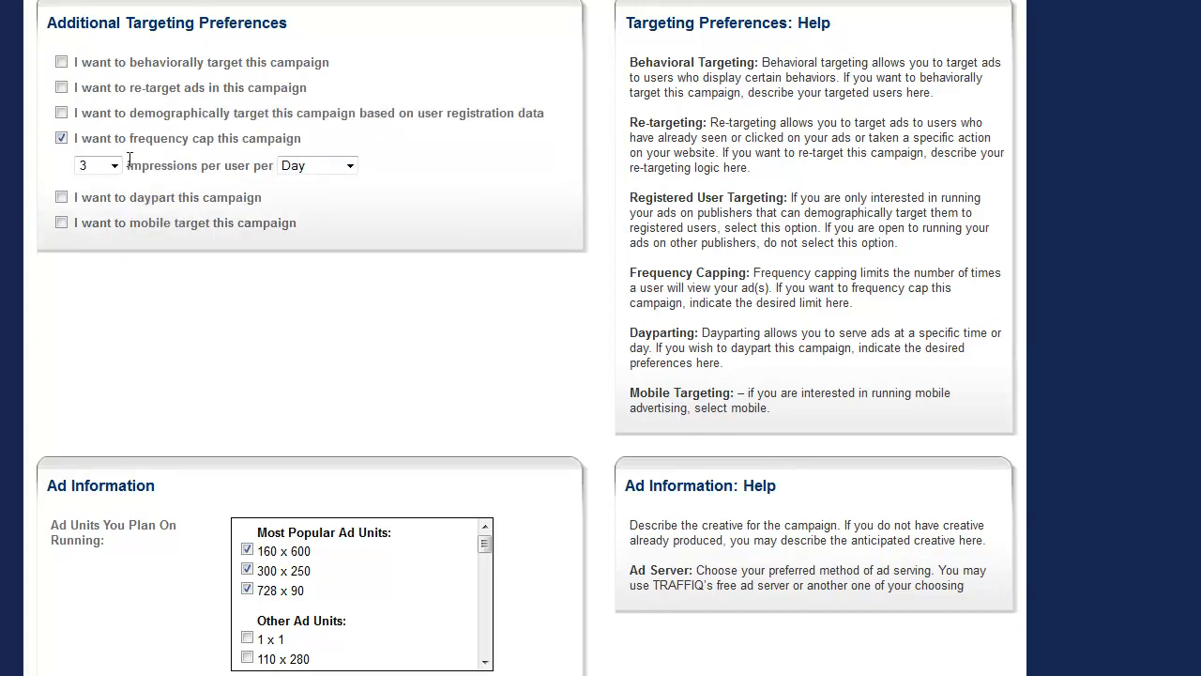
Turn on dayparting for the campaign and inspect the mobile targeting description field, leaving mobile targeting off.
left_click(61, 197)
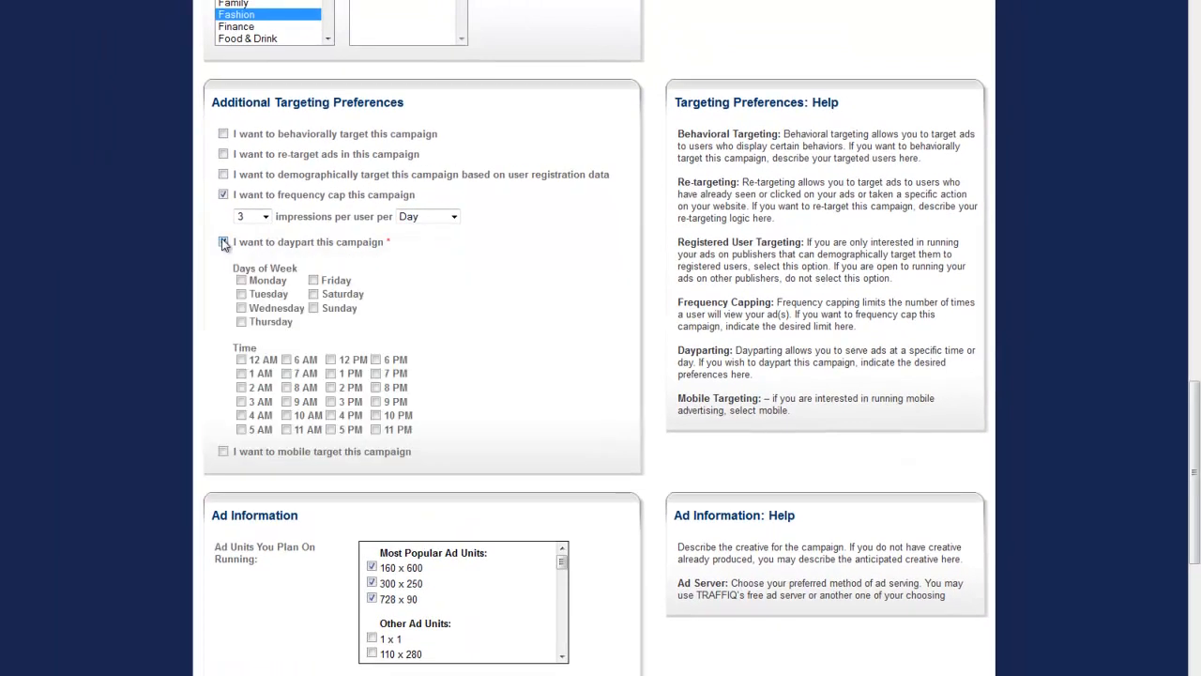
scroll(224, 242, "down", 3)
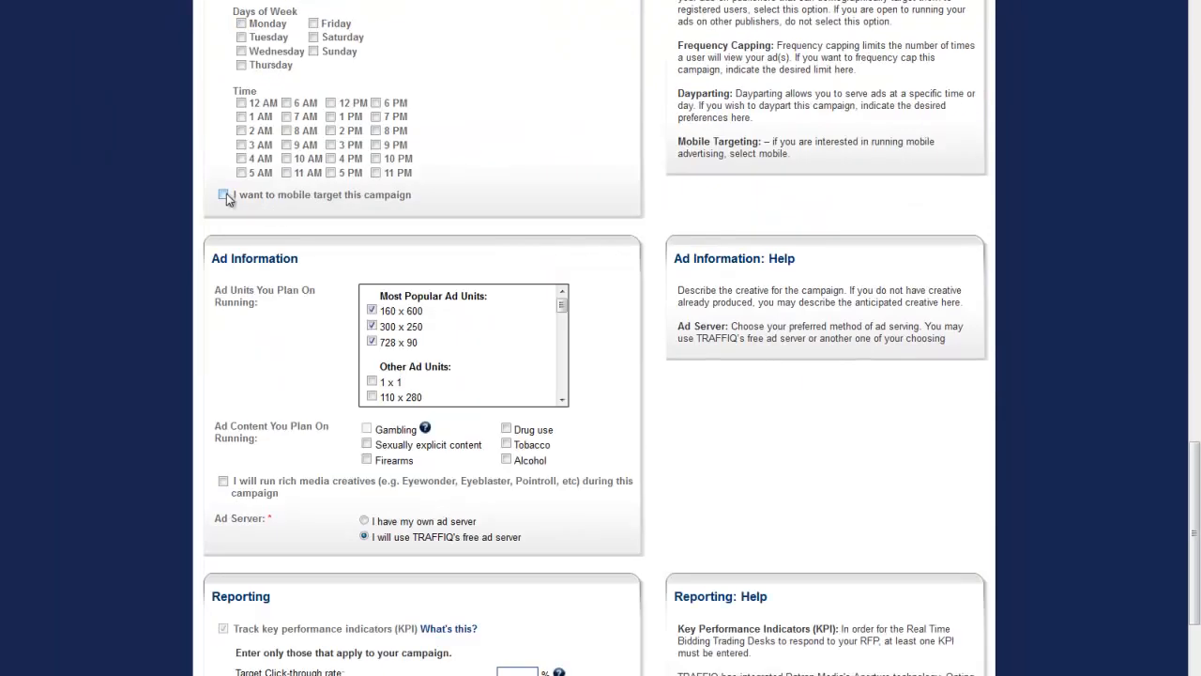
left_click(224, 195)
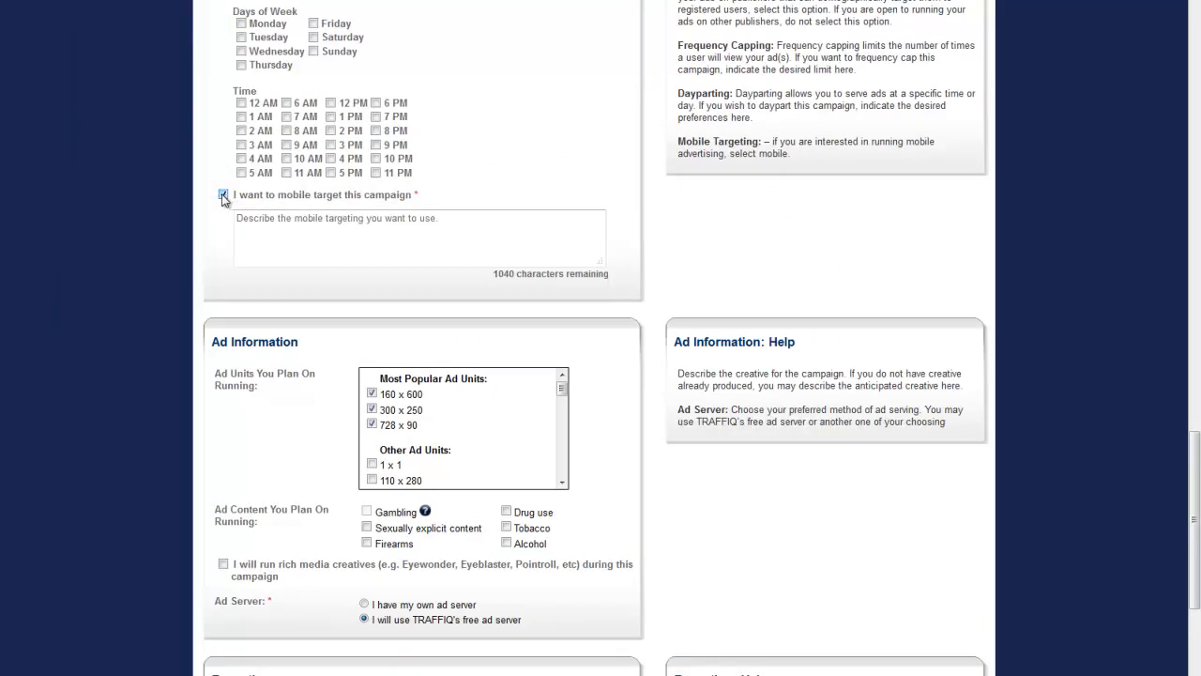
left_click(223, 196)
scroll(382, 214, "up", 2)
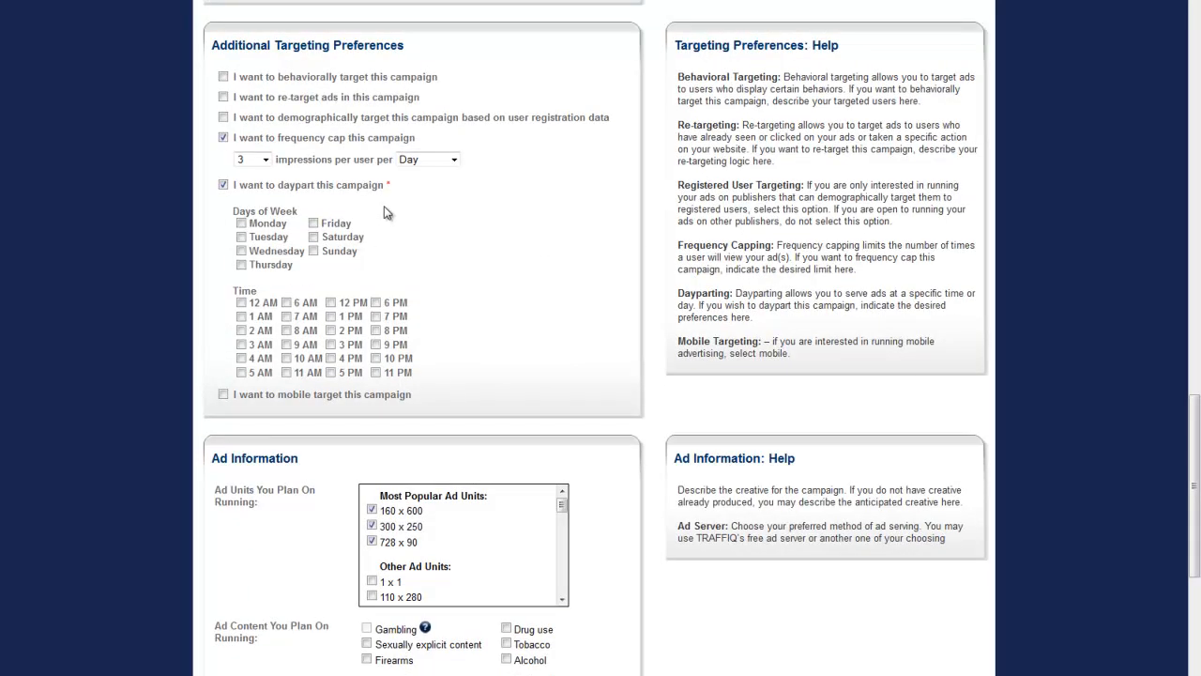
left_click_drag(280, 46, 434, 62)
left_click(434, 62)
scroll(436, 275, "down", 1)
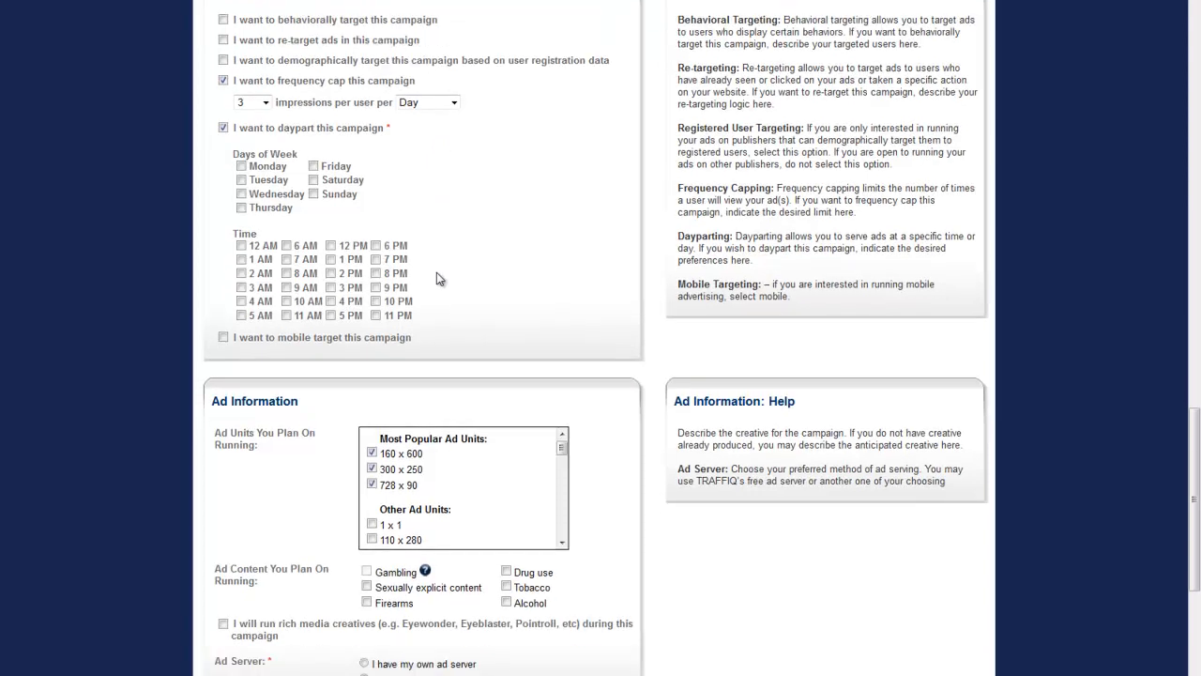
Review the planned ad units and the ad content categories in the Ad Information section.
scroll(437, 276, "down", 6)
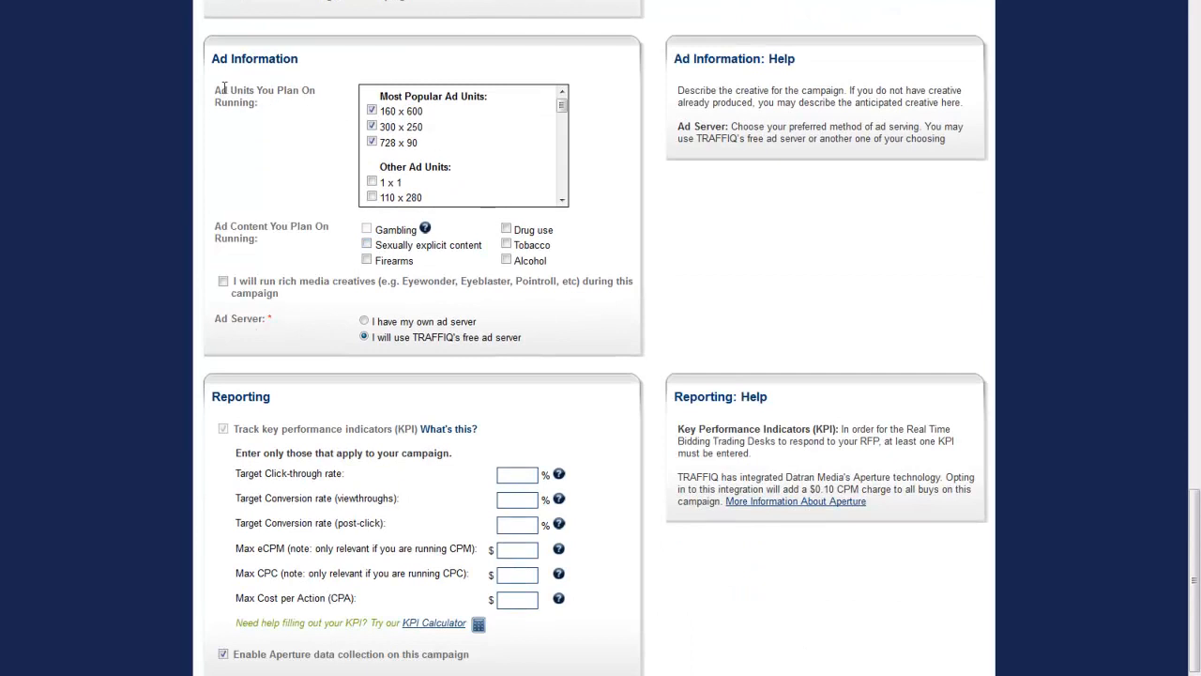
mouse_move(562, 107)
left_mouse_down()
mouse_move(564, 192)
mouse_move(563, 103)
left_mouse_up()
left_click_drag(212, 226, 291, 244)
left_click(303, 242)
left_click(506, 260)
scroll(279, 284, "down", 2)
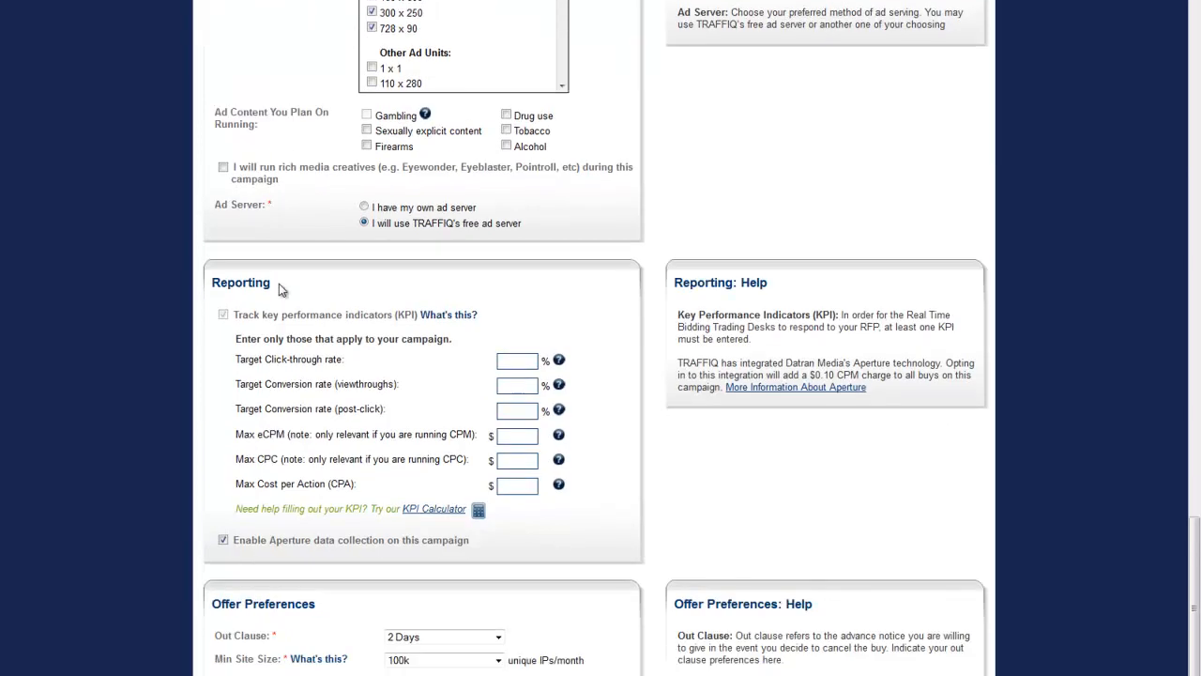
Try the rich media creatives option and look over the choices for using an own ad server.
left_click(224, 168)
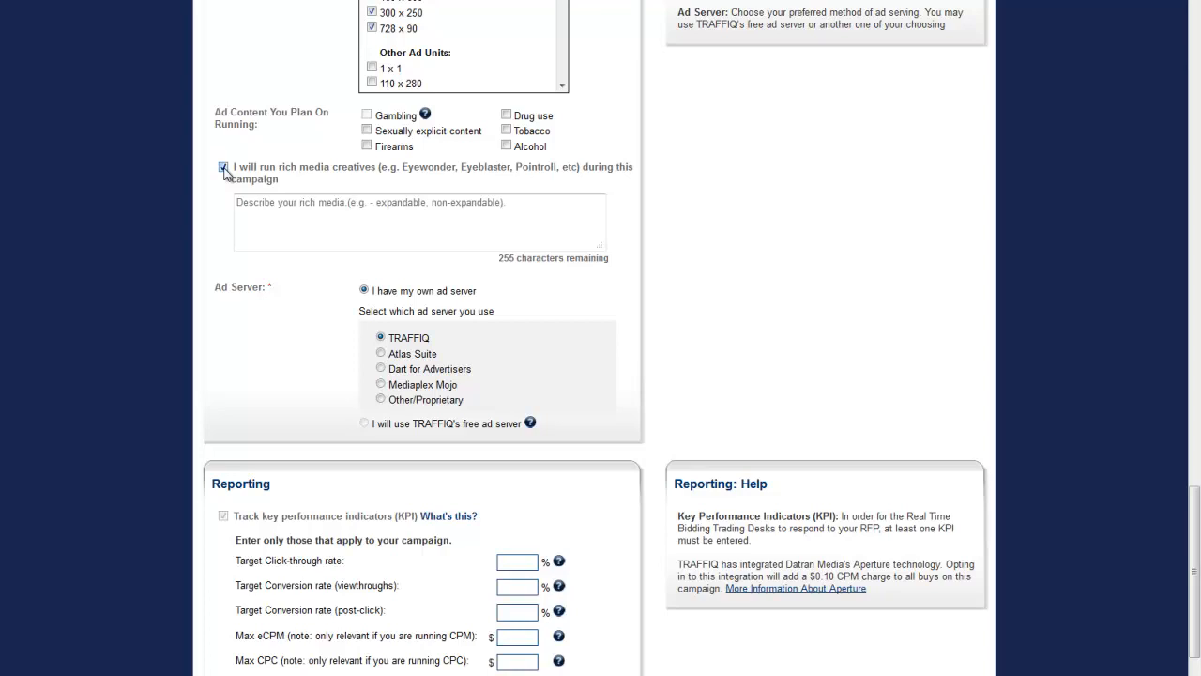
left_click(223, 168)
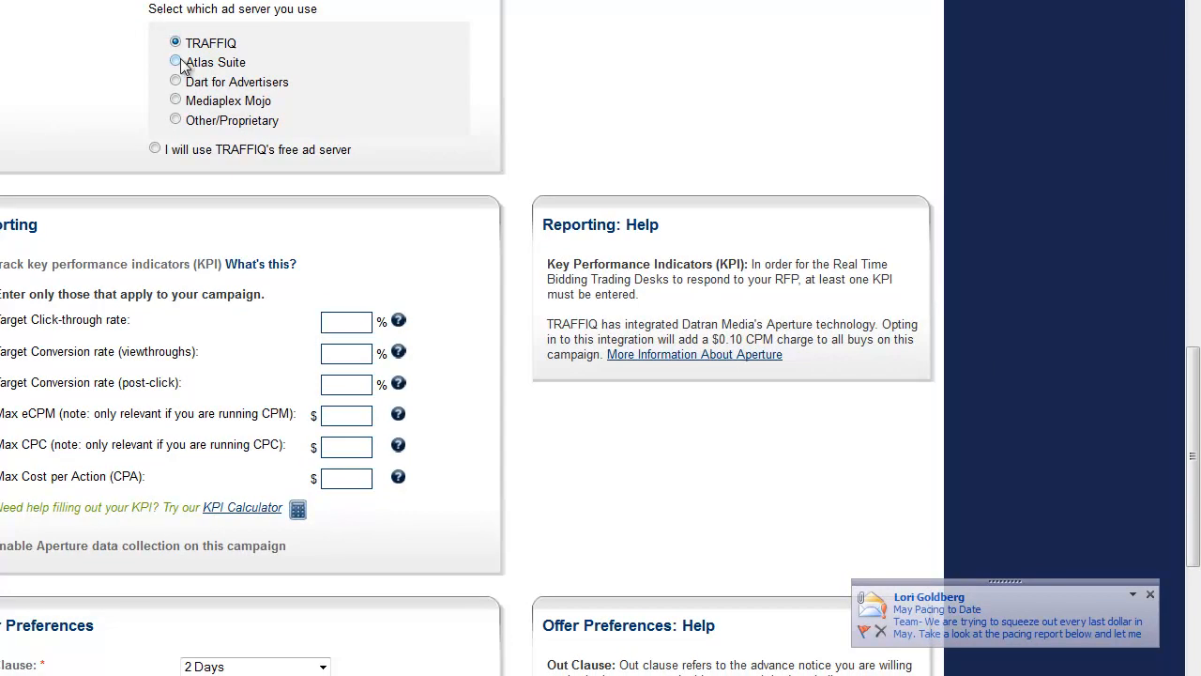
left_click_drag(371, 252, 402, 263)
left_click_drag(221, 71, 313, 122)
left_click(314, 123)
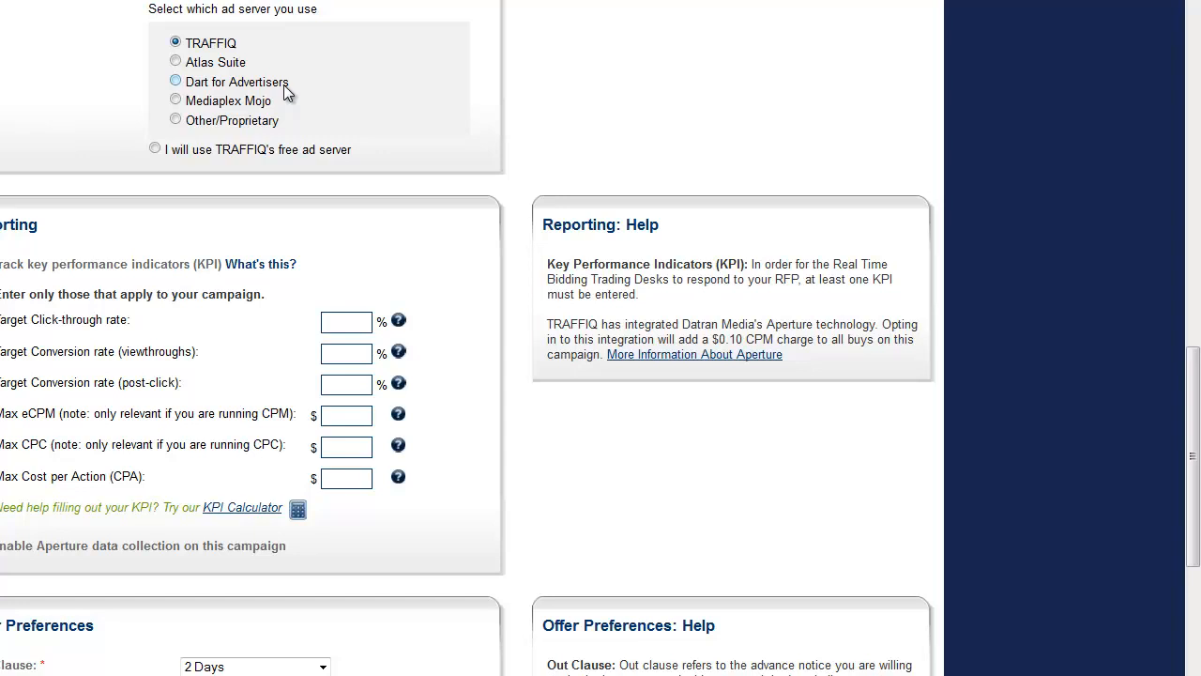
Set the campaign's ad server to TRAFFIQ's free ad server.
left_click(155, 149)
scroll(150, 153, "down", 3)
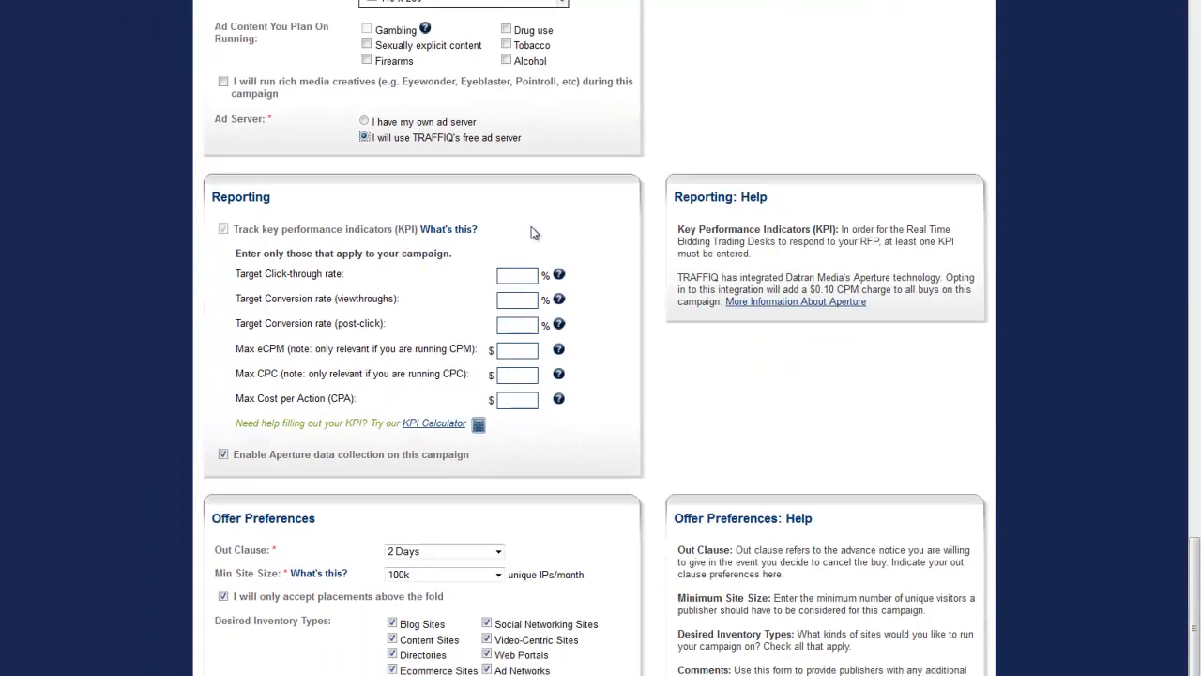
left_click_drag(373, 138, 392, 138)
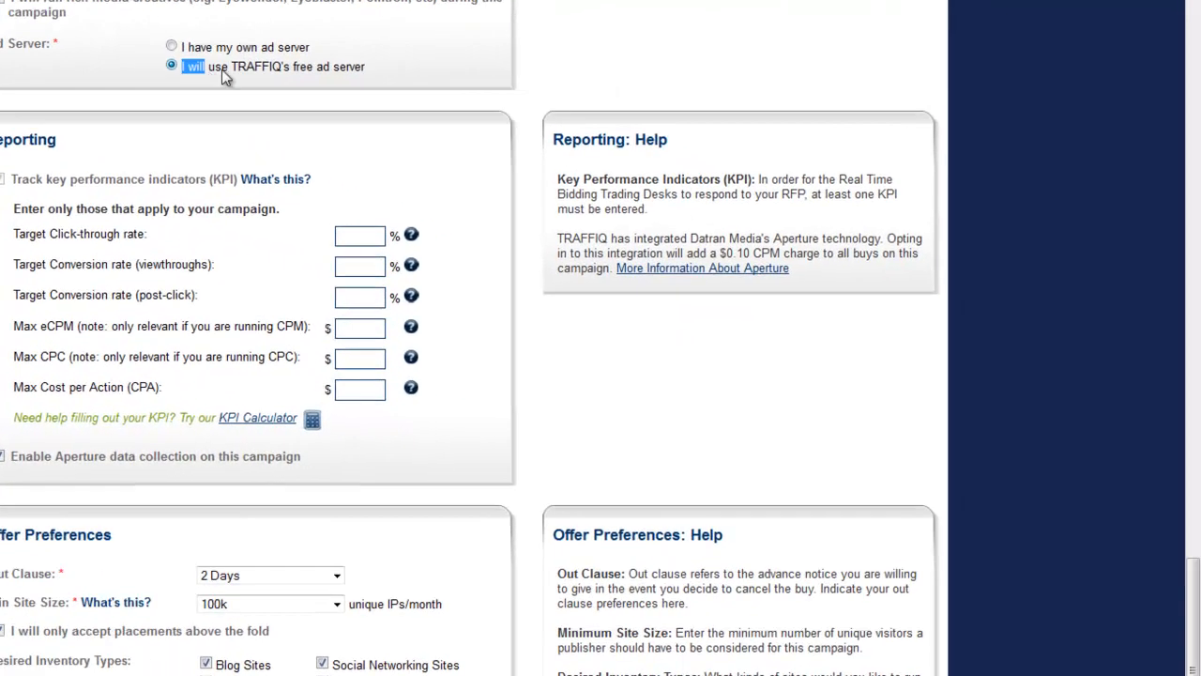
left_click_drag(369, 73, 383, 80)
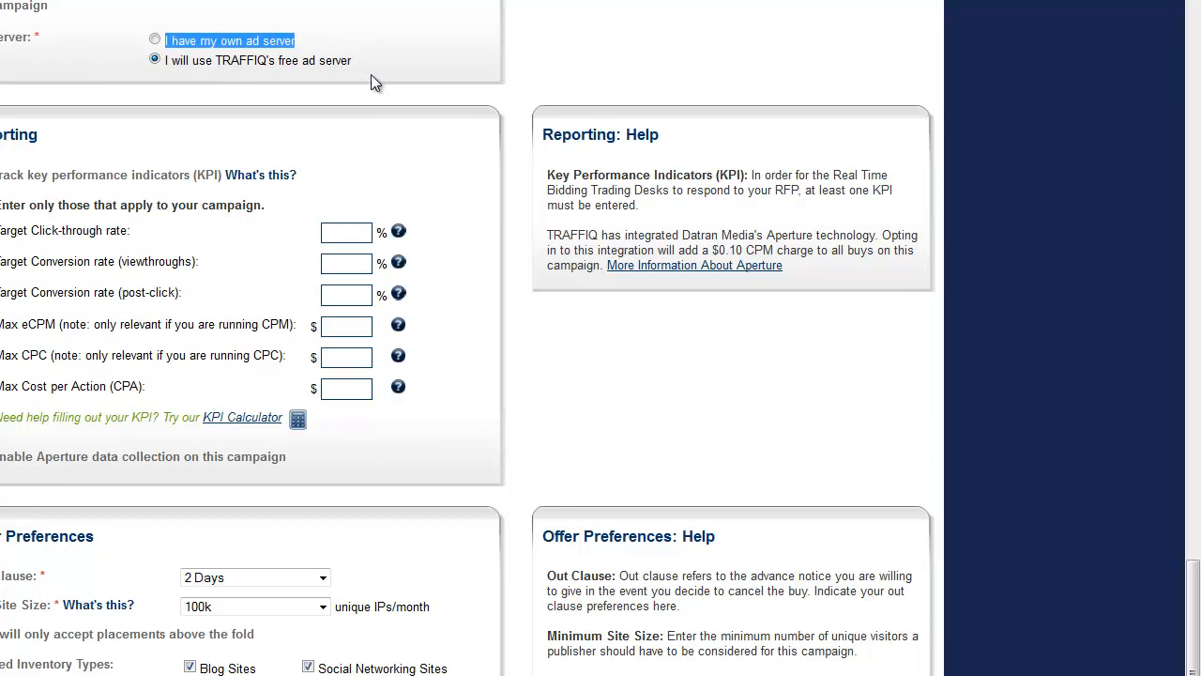
left_click(375, 62)
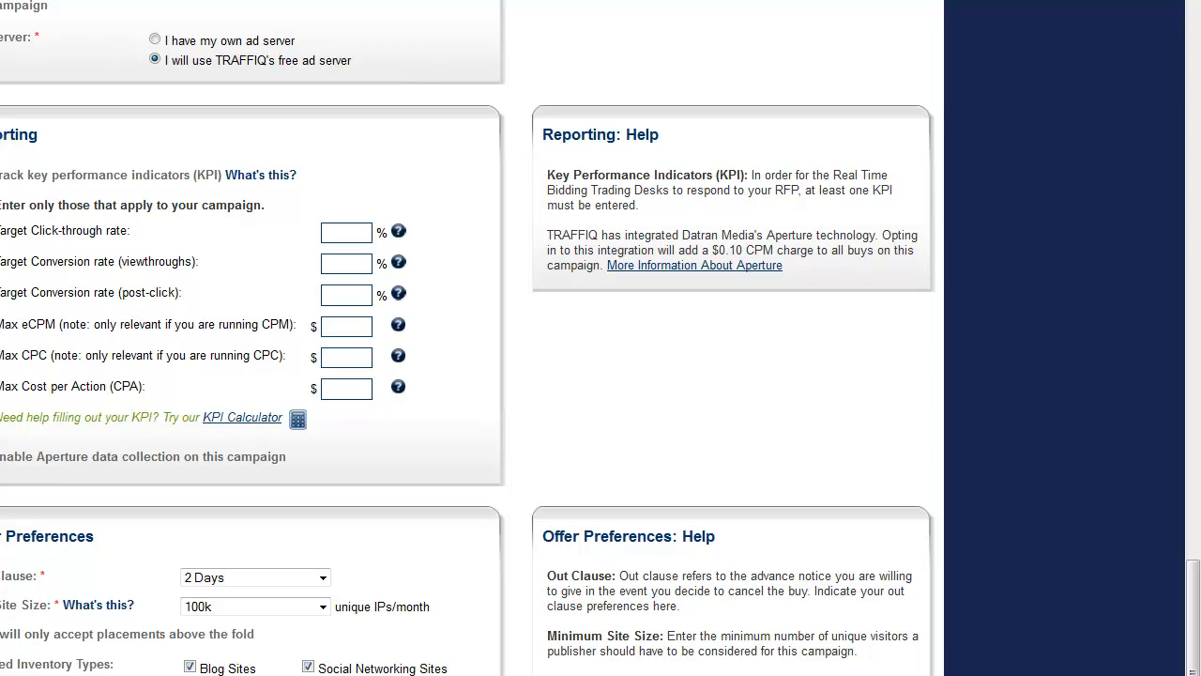
Set the KPI targets to a .05% click-through rate and a $100 maximum cost per action.
left_click(365, 234)
type(".")
type("05")
type("100")
key("ctrl+minus")
key("ctrl+minus")
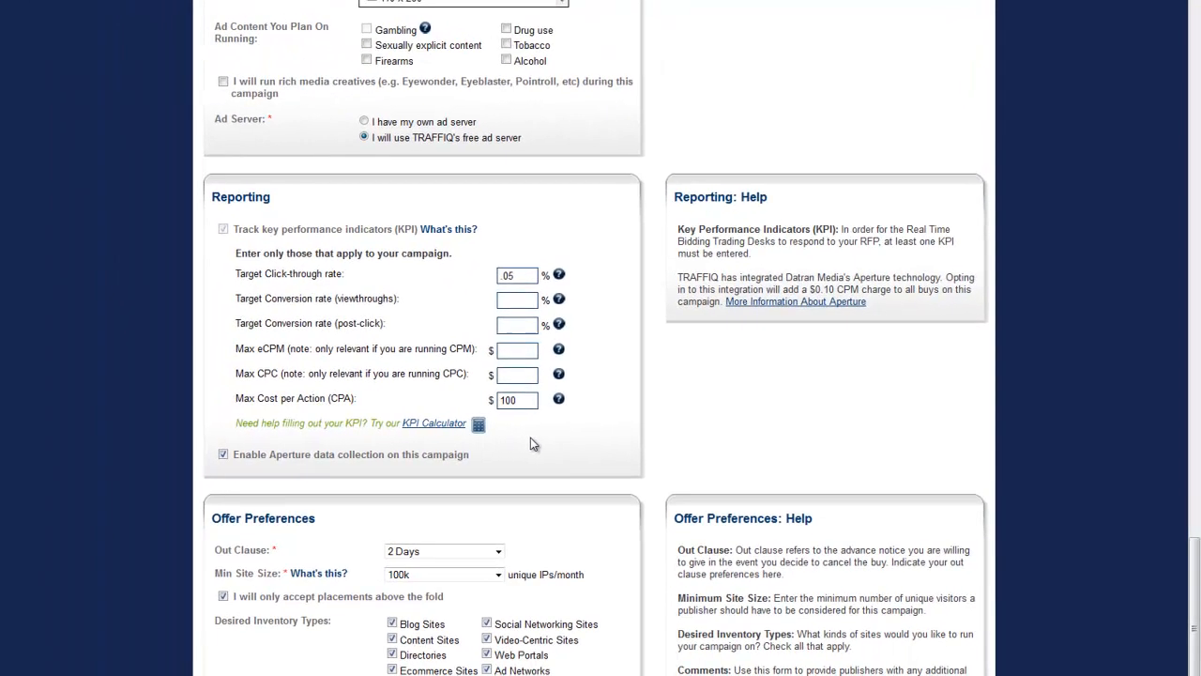
Check the out clause choices and set the minimum site size to 5mil unique IPs per month.
scroll(530, 437, "down", 3)
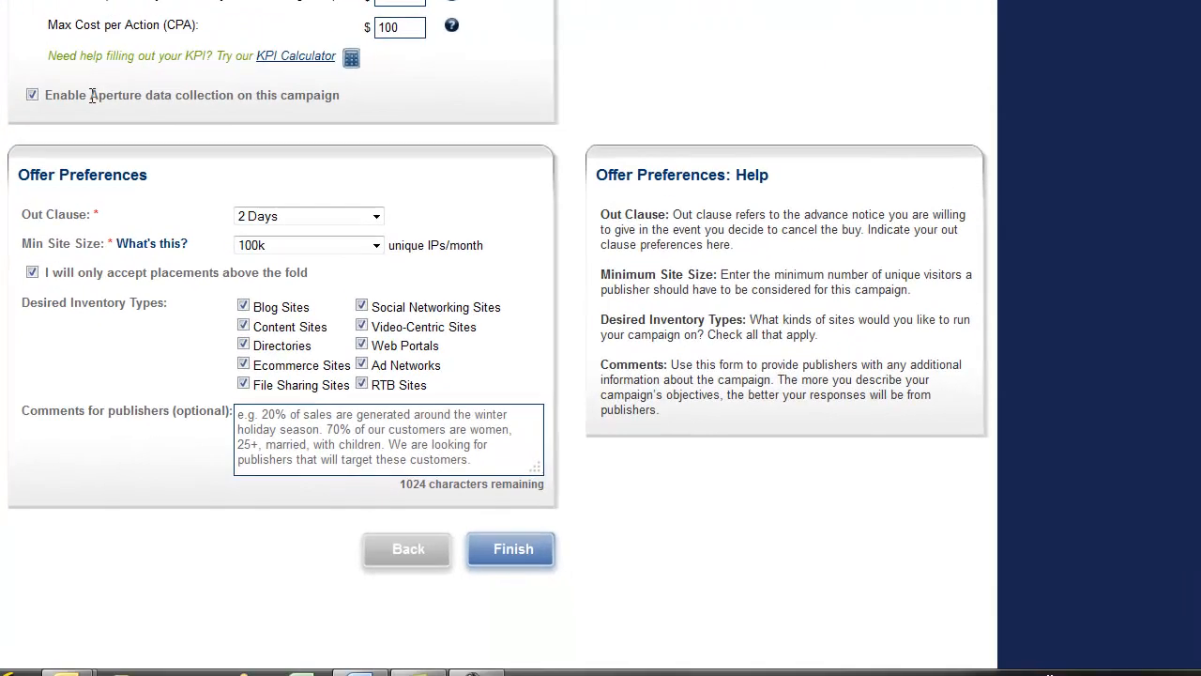
left_click_drag(90, 95, 175, 95)
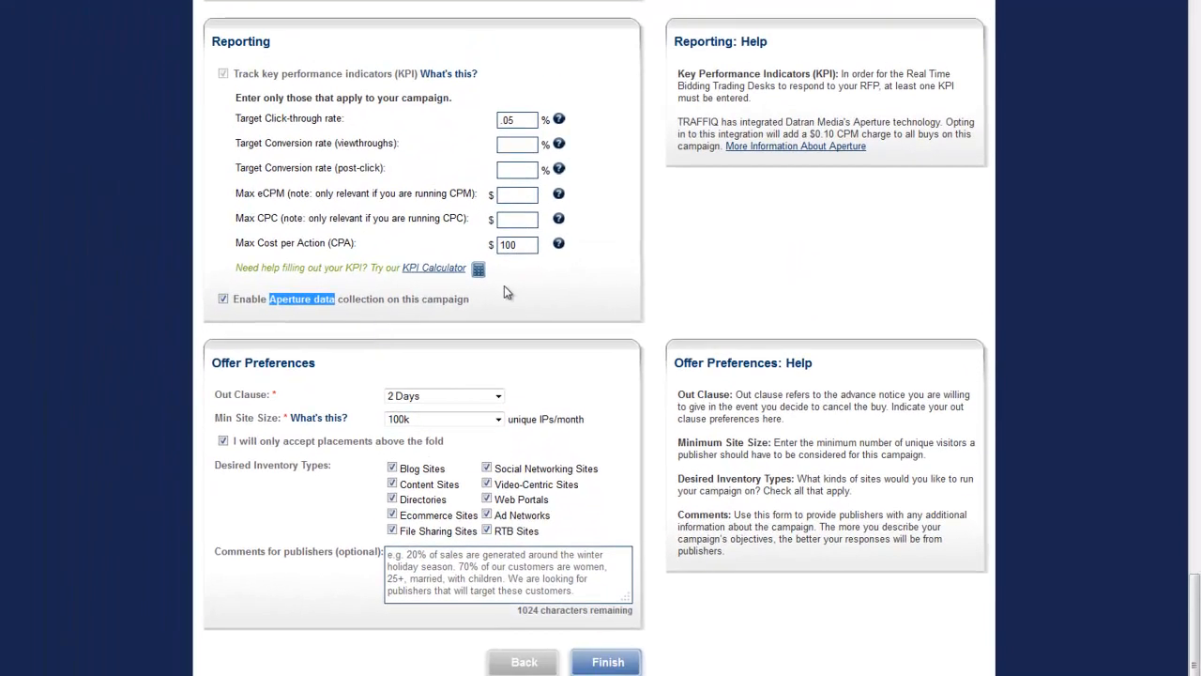
left_click(499, 397)
left_click(436, 423)
left_click(427, 422)
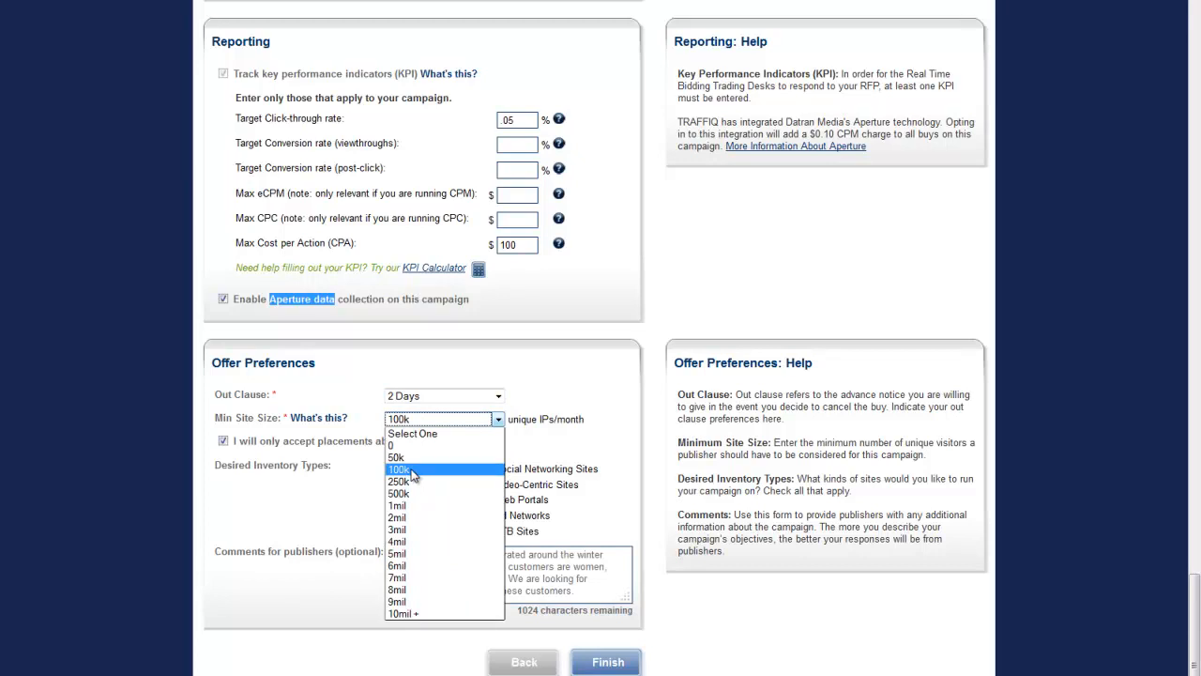
left_click(402, 555)
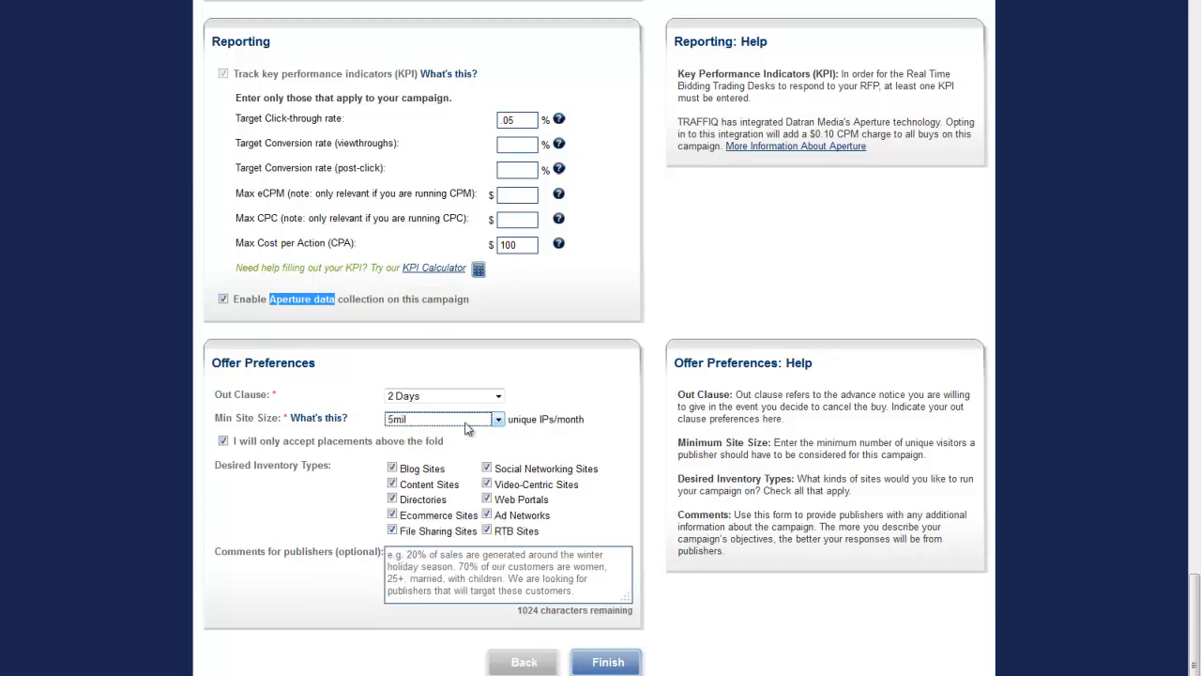
Clear and reselect the Blog, Content, Directories, Ecommerce and File Sharing inventory types.
left_click(392, 468)
left_click(392, 485)
left_click(392, 500)
left_click(393, 514)
left_click(392, 530)
left_click(393, 469)
left_click(393, 484)
left_click(392, 499)
left_click(393, 515)
left_click(393, 531)
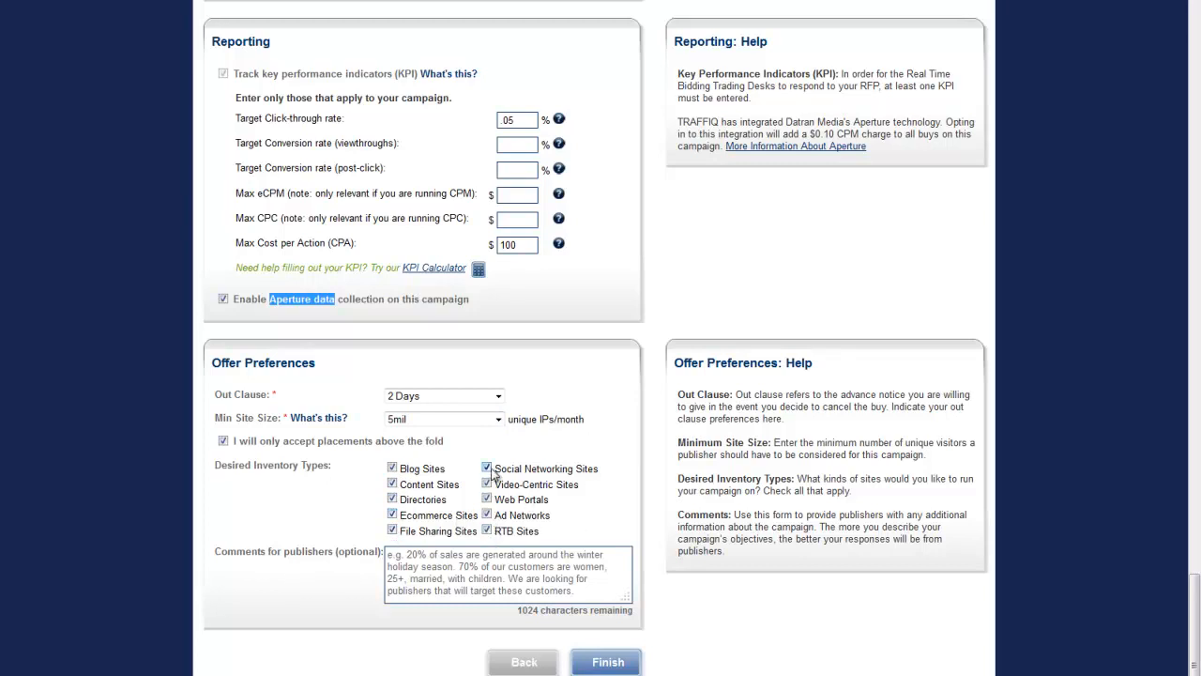
Open the optional comments for publishers for editing.
left_click(434, 554)
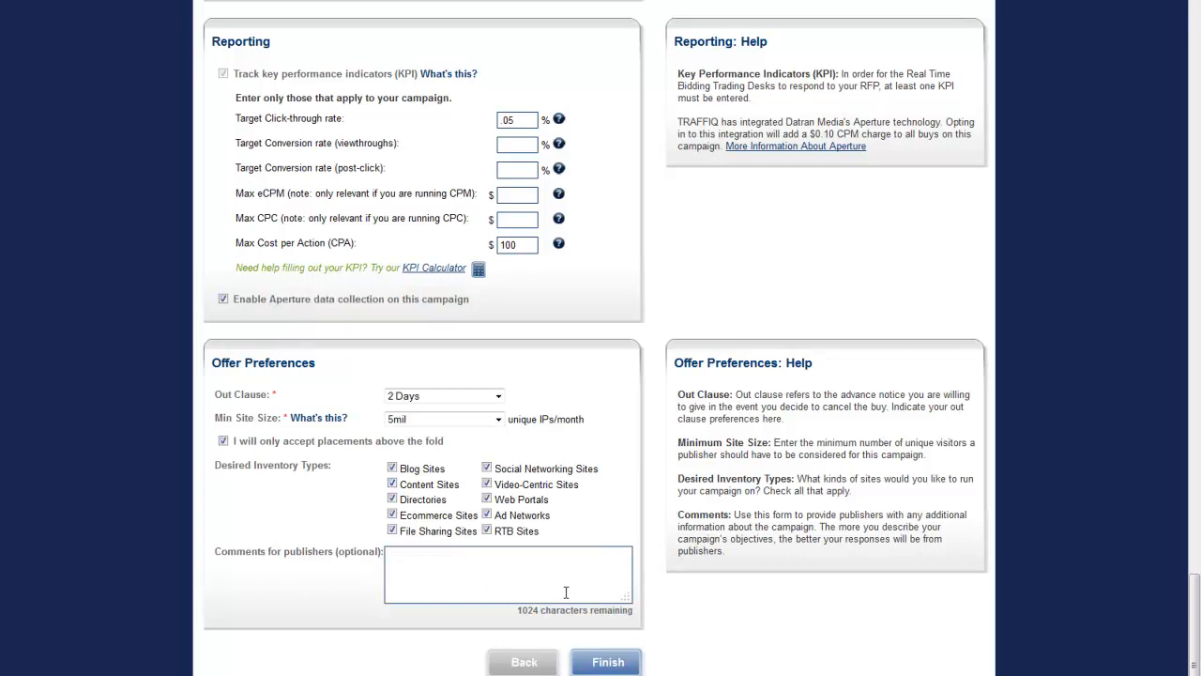